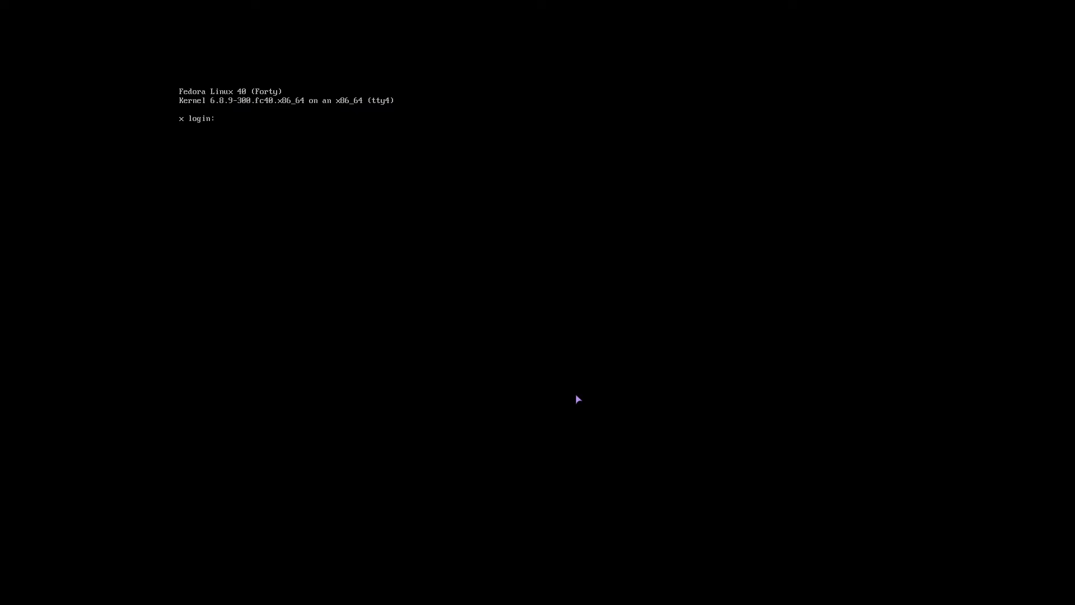
Leave the text console for the graphical login with Ctrl+Alt+F1
{"action": "key", "text": "ctrl+alt+F1"}
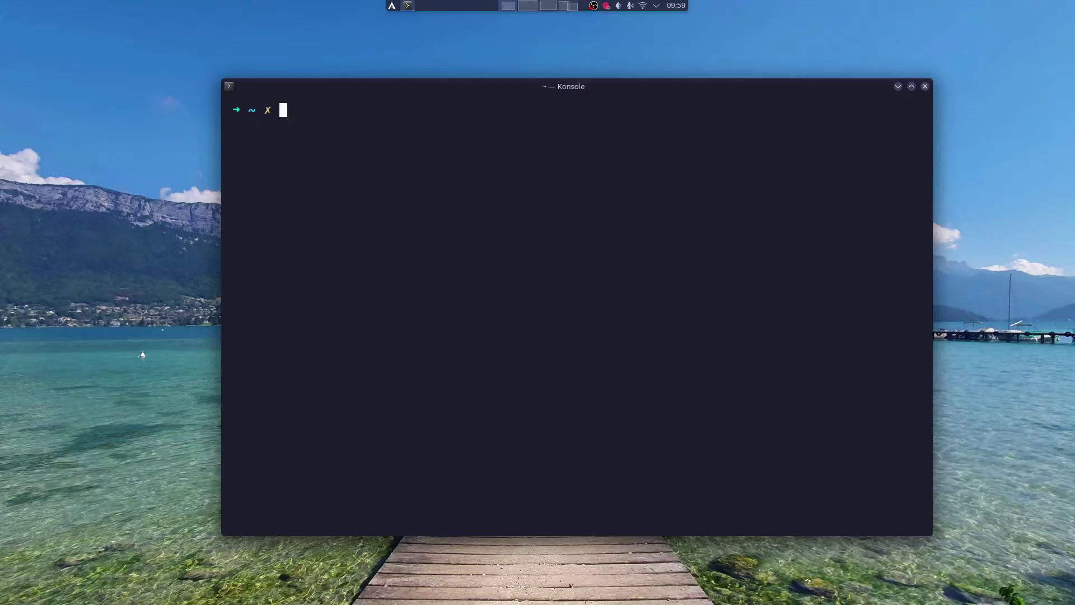
Run 'sudo pacman -S sddm', decline the reinstall, and confirm display-manager.service runs /usr/bin/sddm
{"action": "type", "text": "sudo pacman -S sddm"}
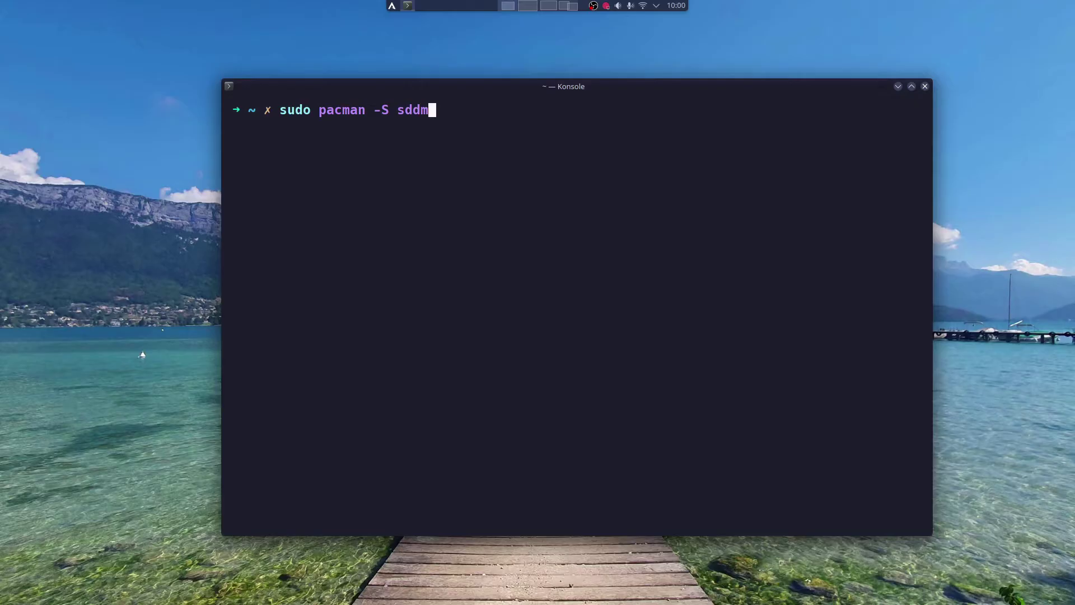
{"action": "key", "text": "Return"}
{"action": "type", "text": "n"}
{"action": "key", "text": "Return"}
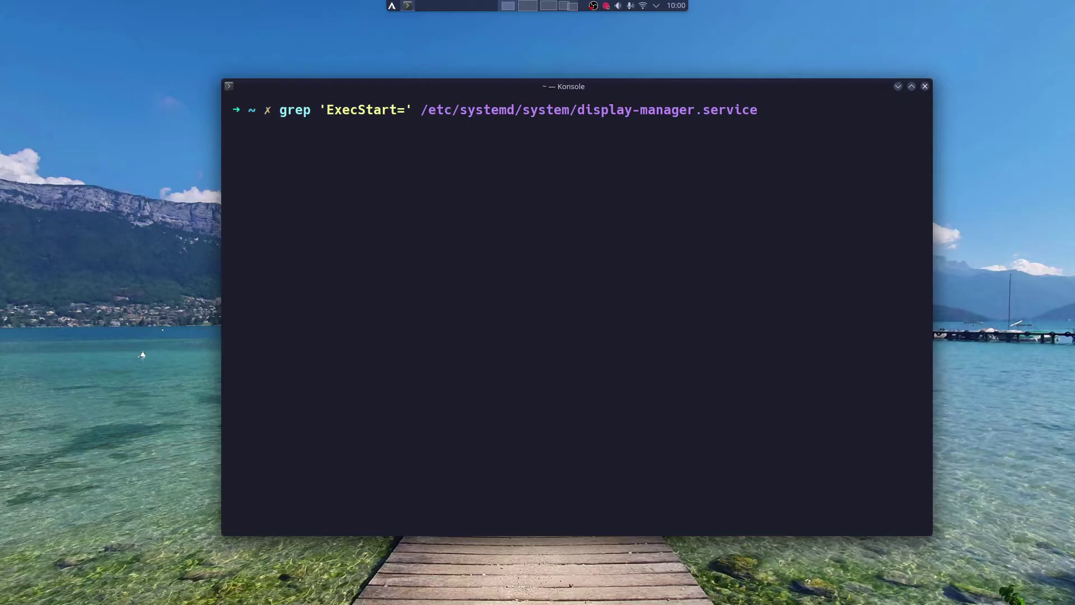
{"action": "key", "text": "Return"}
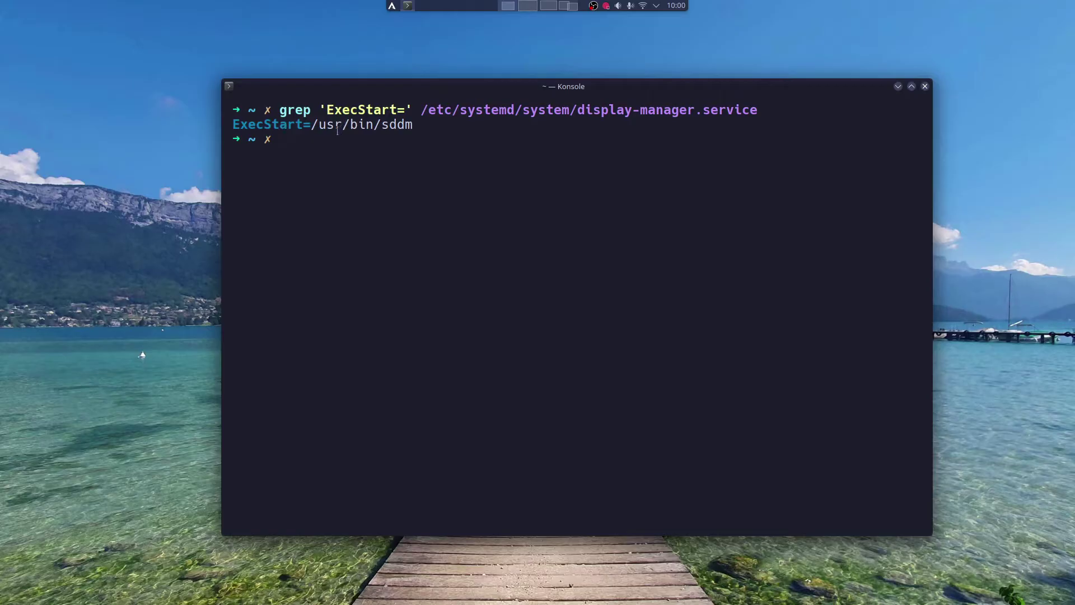
{"action": "left_click_drag", "start_coordinate": [381, 124], "coordinate": [413, 124]}
On the other system, check that display-manager.service's ExecStart points to LightDM
{"action": "left_click", "coordinate": [547, 5]}
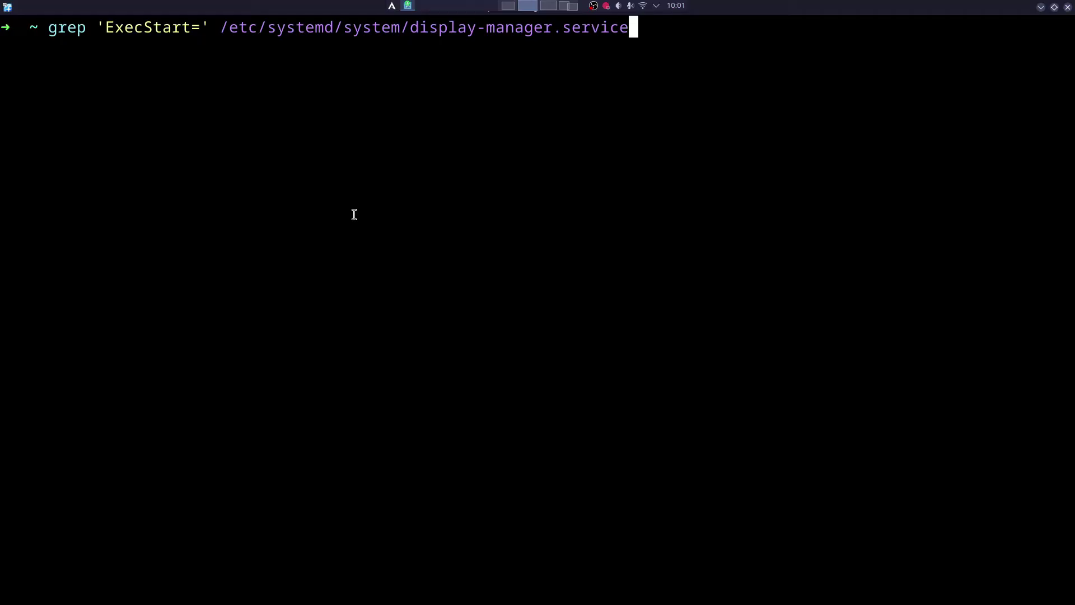
{"action": "key", "text": "Return"}
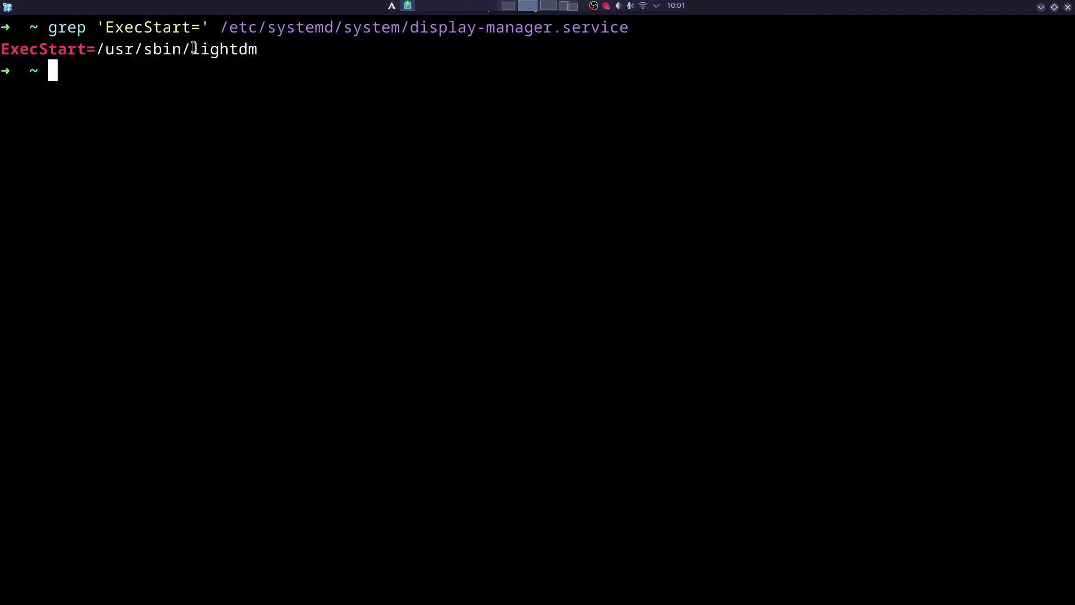
{"action": "left_click_drag", "start_coordinate": [192, 49], "coordinate": [257, 49]}
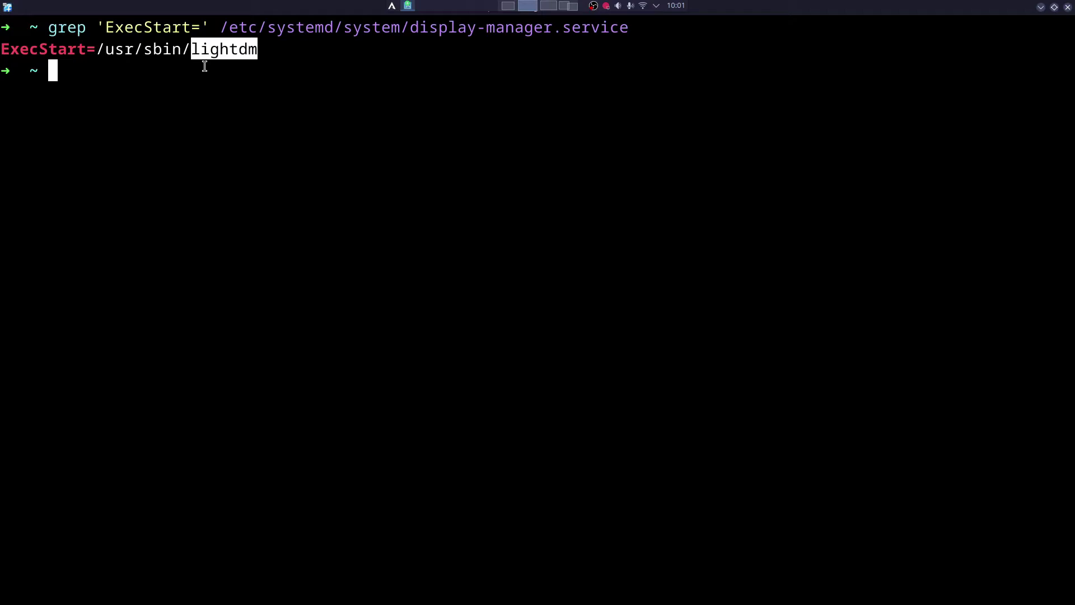
{"action": "left_click_drag", "start_coordinate": [192, 49], "coordinate": [257, 49]}
Run 'sudo systemctl disable lightdm' and rerun the ExecStart= grep on display-manager.service
{"action": "type", "text": "sudo systemctl disable lightdm"}
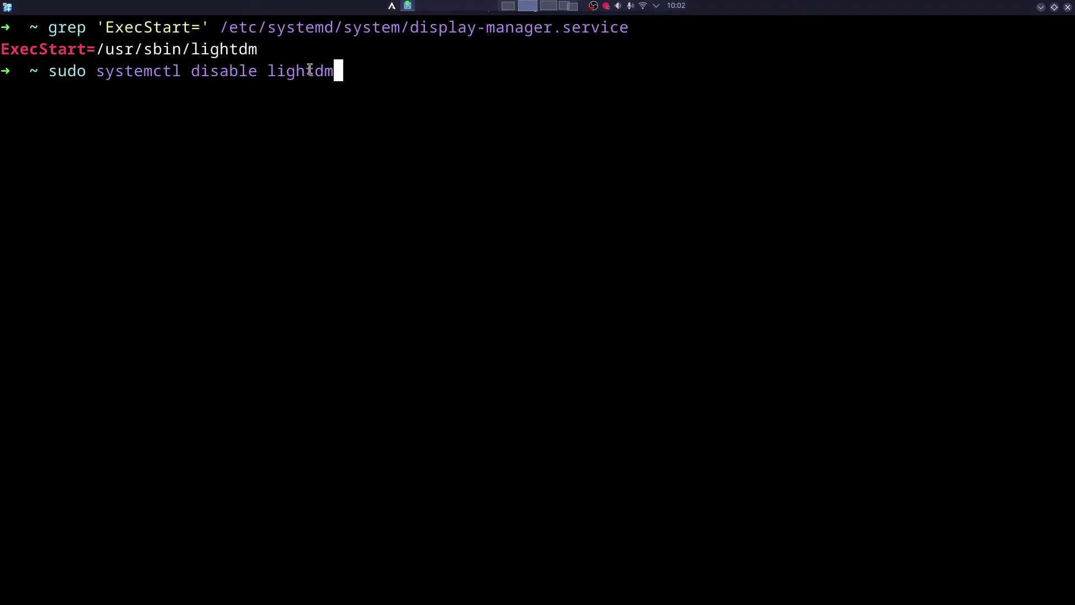
{"action": "key", "text": "Return"}
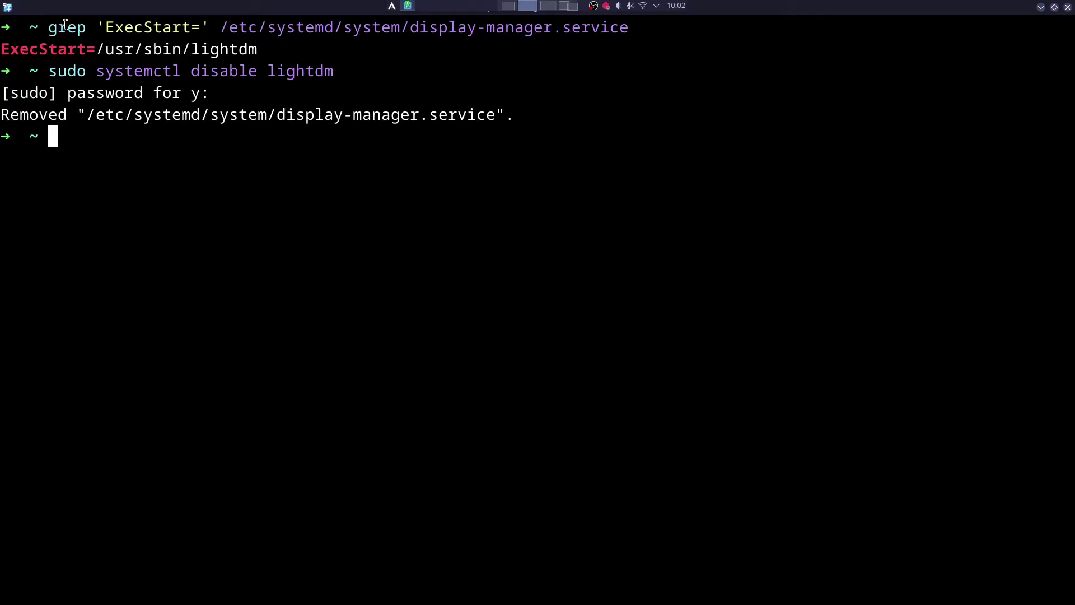
{"action": "left_click_drag", "start_coordinate": [51, 28], "coordinate": [628, 28]}
{"action": "middle_click", "coordinate": [616, 75]}
{"action": "key", "text": "Return"}
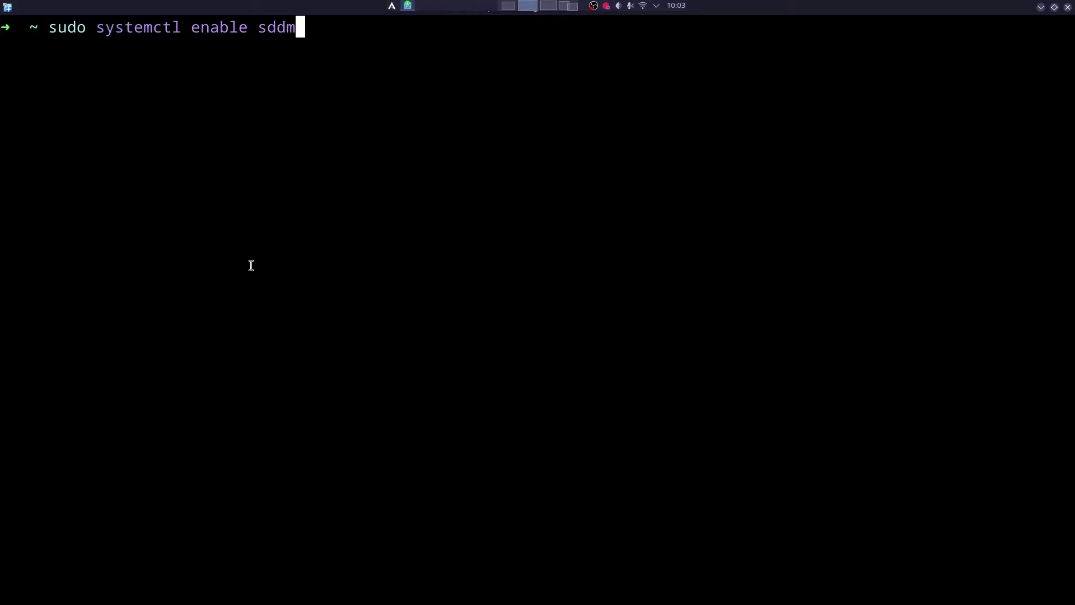
Run 'sudo systemctl enable sddm' and confirm the service now reports ExecStart=/usr/bin/sddm
{"action": "key", "text": "Return"}
{"action": "type", "text": "grep 'ExecStart=' /etc/systemd/system/display-manager.service"}
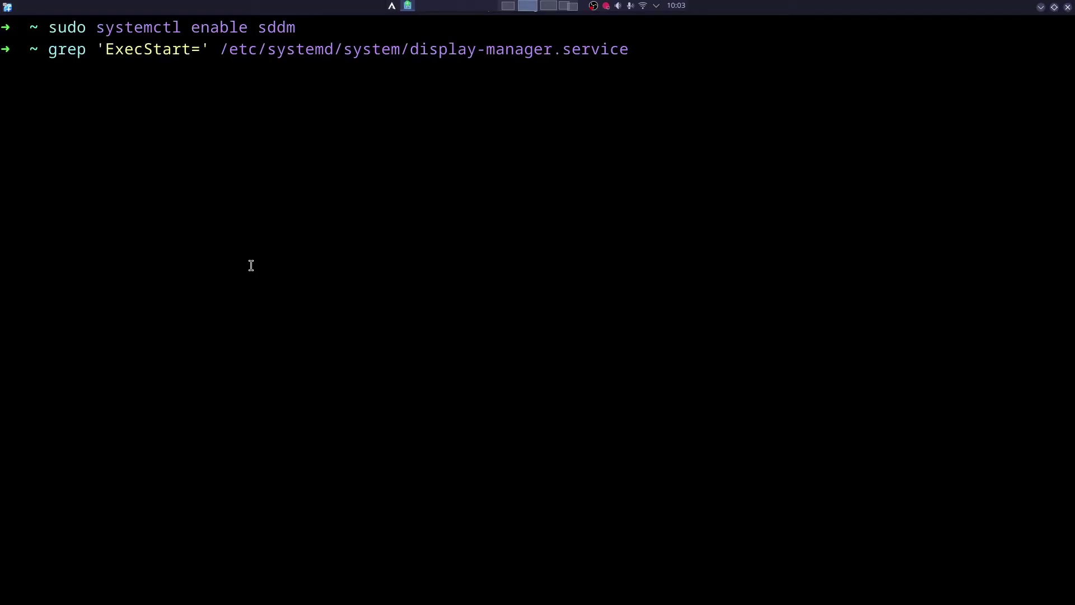
{"action": "key", "text": "Return"}
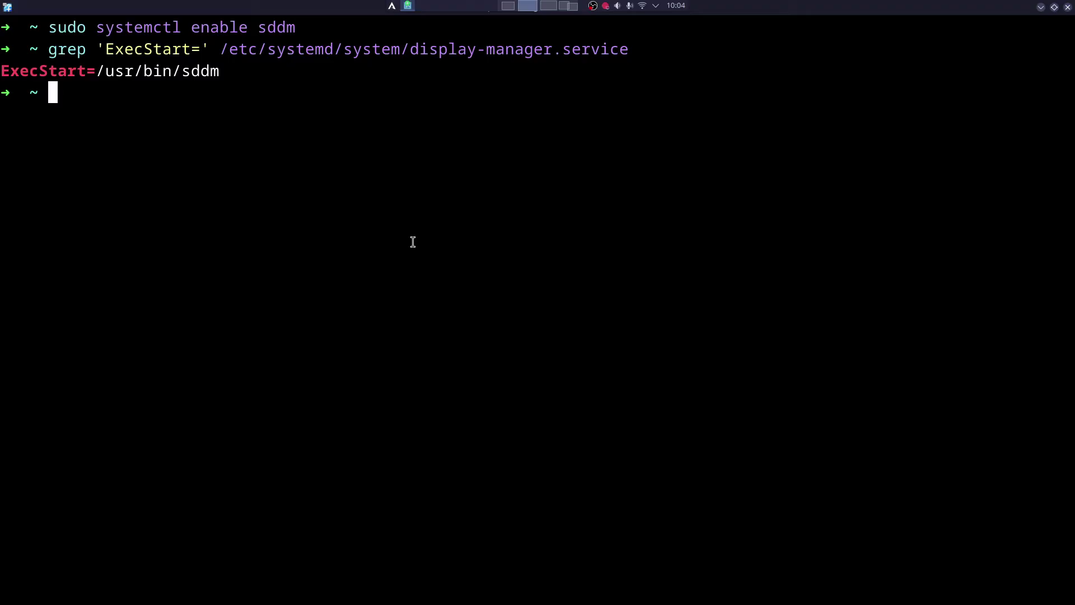
Open Viola-SDDM-6 from the SDDM Login Themes list and show its Viola-SDDM-6.tar.gz download
{"action": "left_click", "coordinate": [549, 5]}
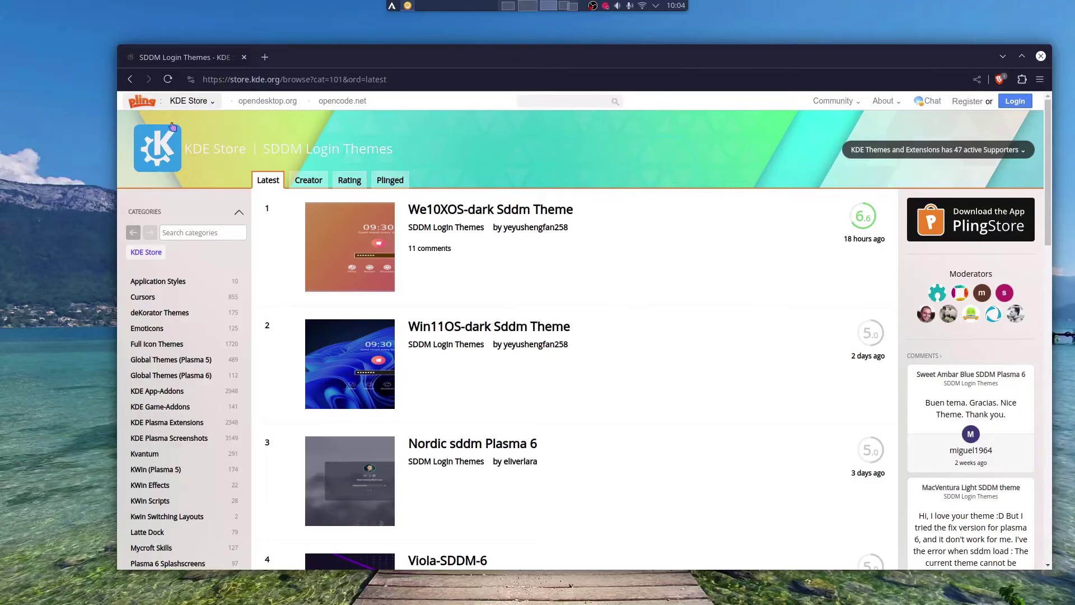
{"action": "scroll", "coordinate": [188, 409], "scroll_direction": "down", "scroll_amount": 2}
{"action": "scroll", "coordinate": [188, 409], "scroll_direction": "down", "scroll_amount": 2}
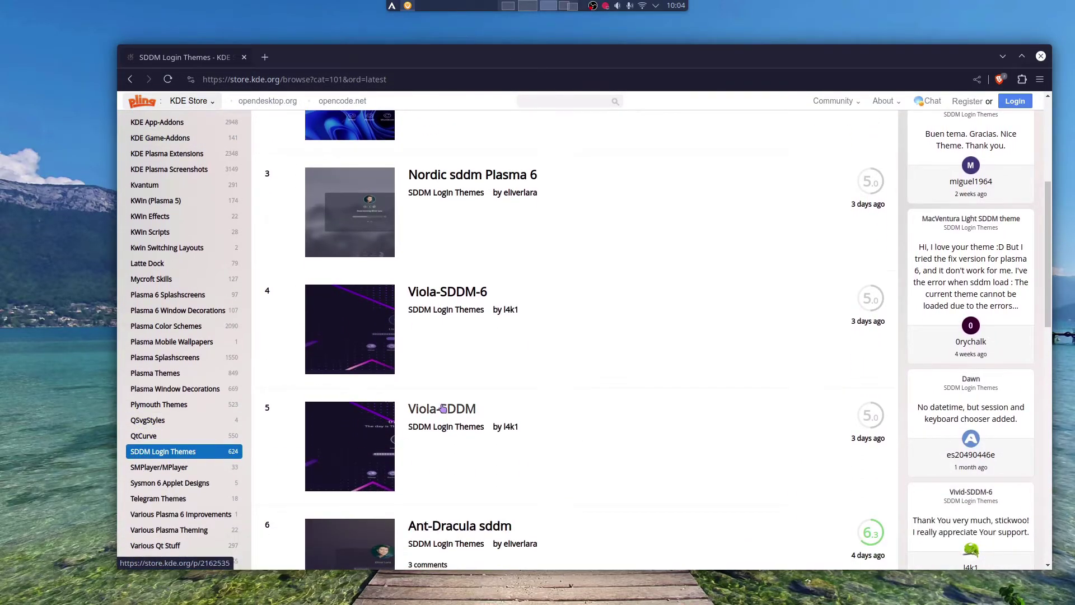
{"action": "middle_click", "coordinate": [447, 292]}
{"action": "left_click", "coordinate": [325, 68]}
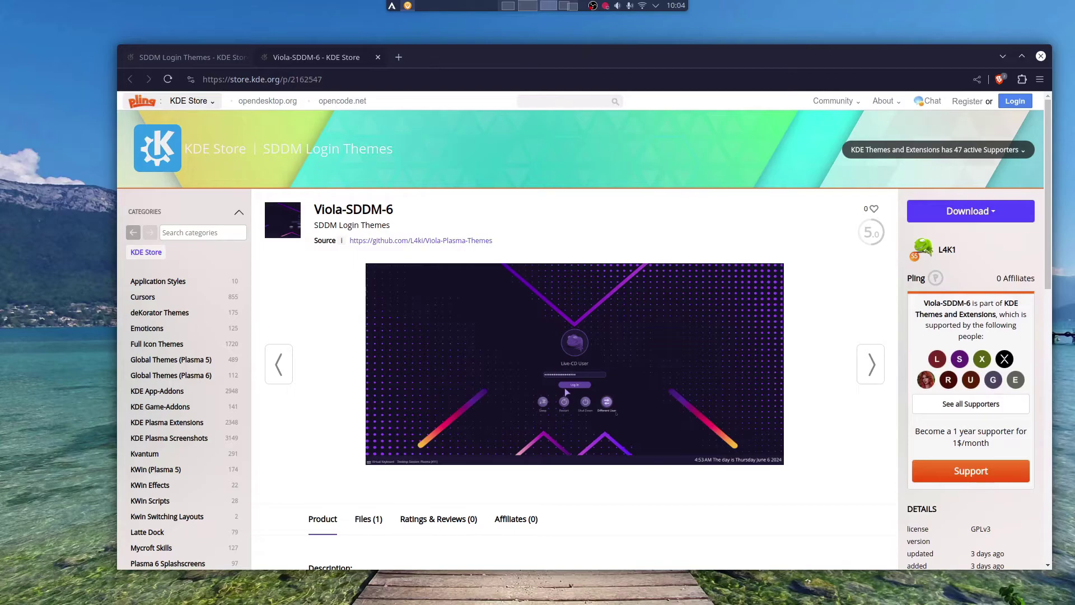
{"action": "left_click", "coordinate": [968, 211]}
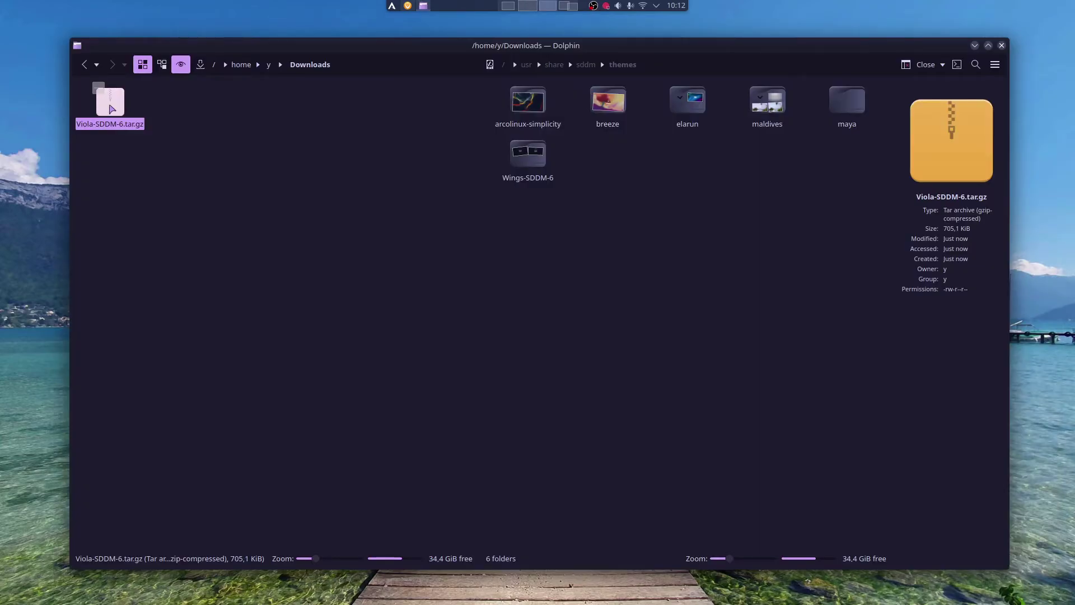
Extract Viola-SDDM-6.tar.gz into Downloads and try dragging the folder into themes
{"action": "right_click", "coordinate": [110, 106]}
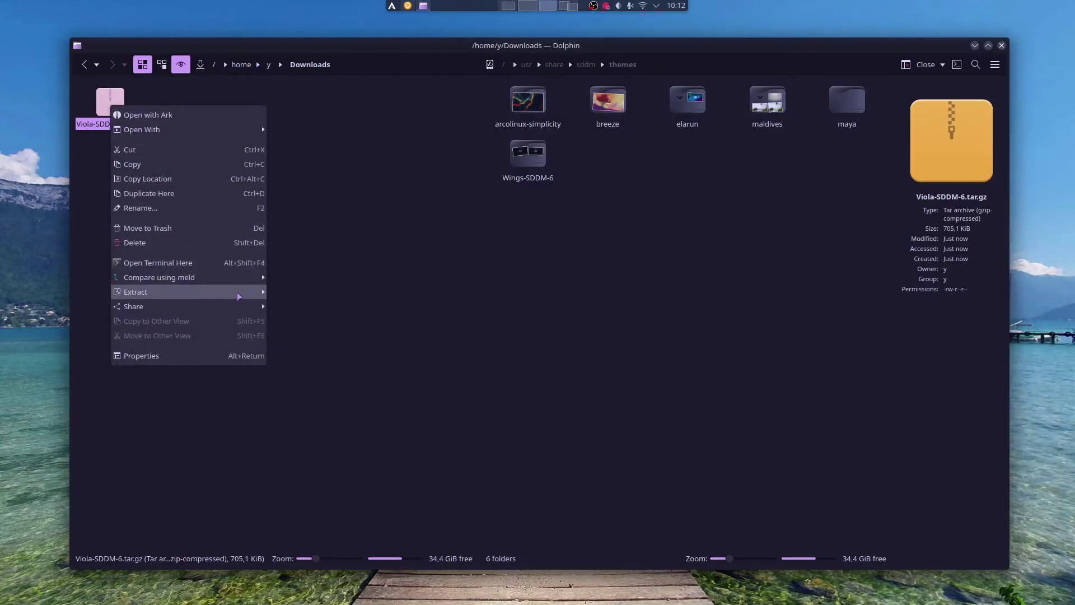
{"action": "mouse_move", "coordinate": [239, 296]}
{"action": "left_click", "coordinate": [320, 294]}
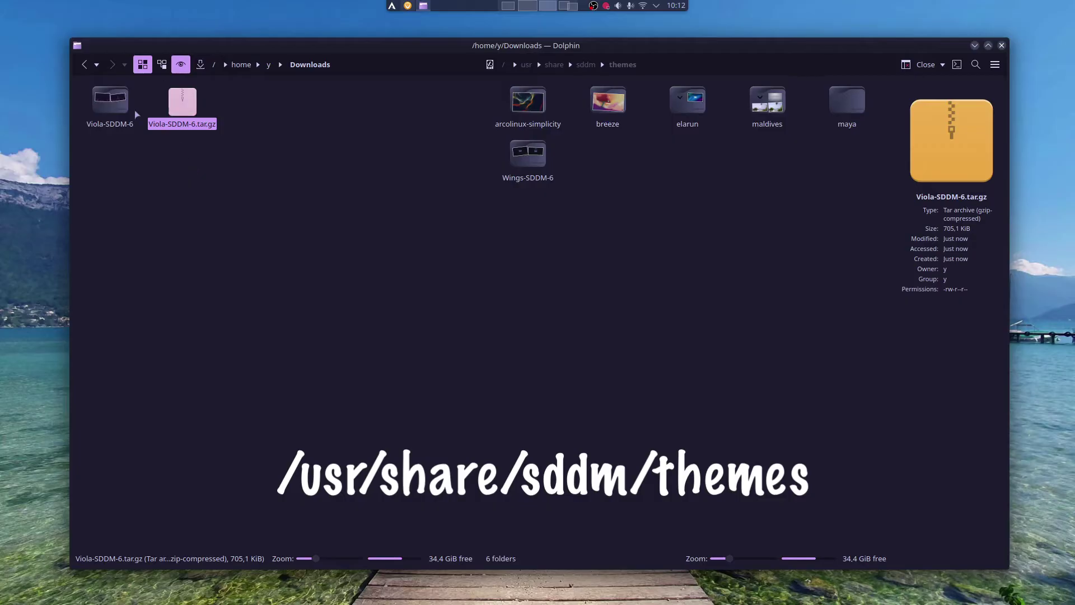
{"action": "left_click_drag", "start_coordinate": [115, 102], "coordinate": [668, 203]}
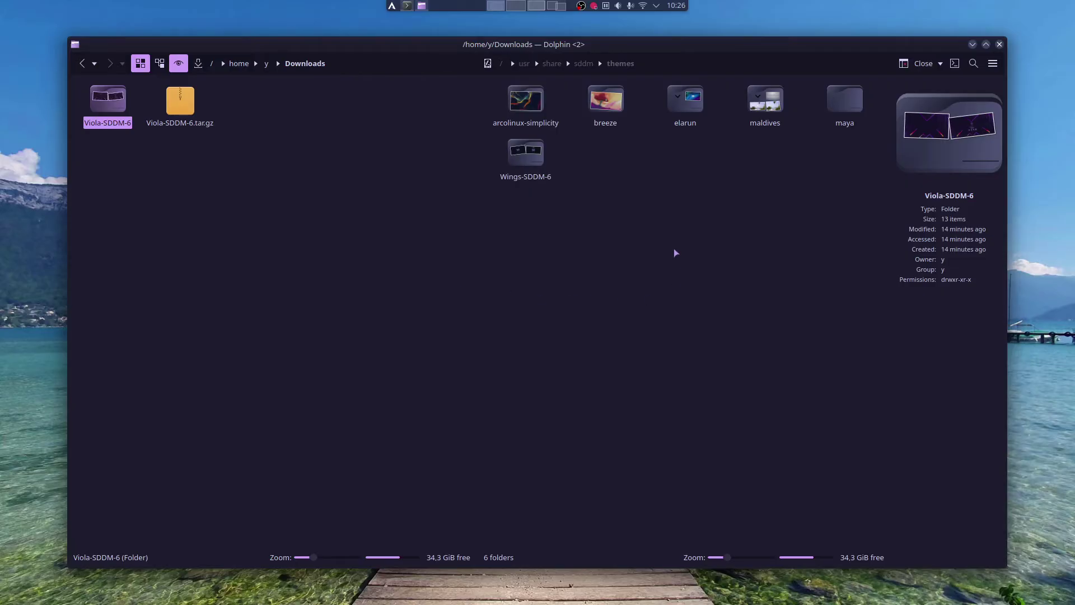
Reopen /usr/share/sddm/themes as administrator and authenticate with the admin password
{"action": "right_click", "coordinate": [639, 252]}
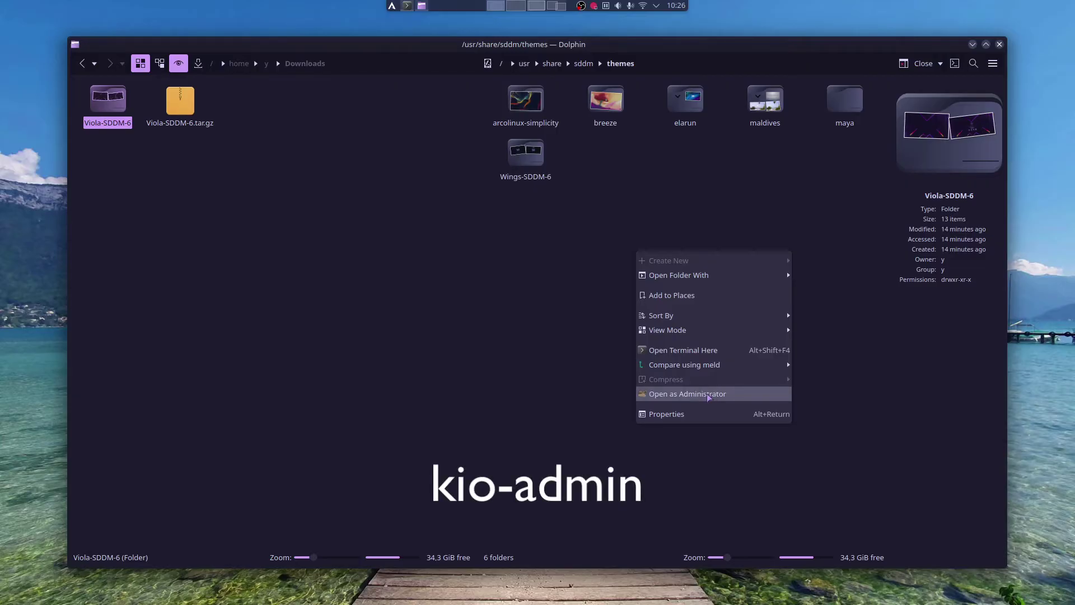
{"action": "left_click", "coordinate": [709, 395]}
{"action": "type", "text": "y"}
{"action": "key", "text": "Return"}
Show Downloads in a second pane and drag the Viola-SDDM-6 folder into themes
{"action": "key", "text": "F3"}
{"action": "left_click", "coordinate": [534, 75]}
{"action": "left_click", "coordinate": [511, 75]}
{"action": "left_click", "coordinate": [539, 137]}
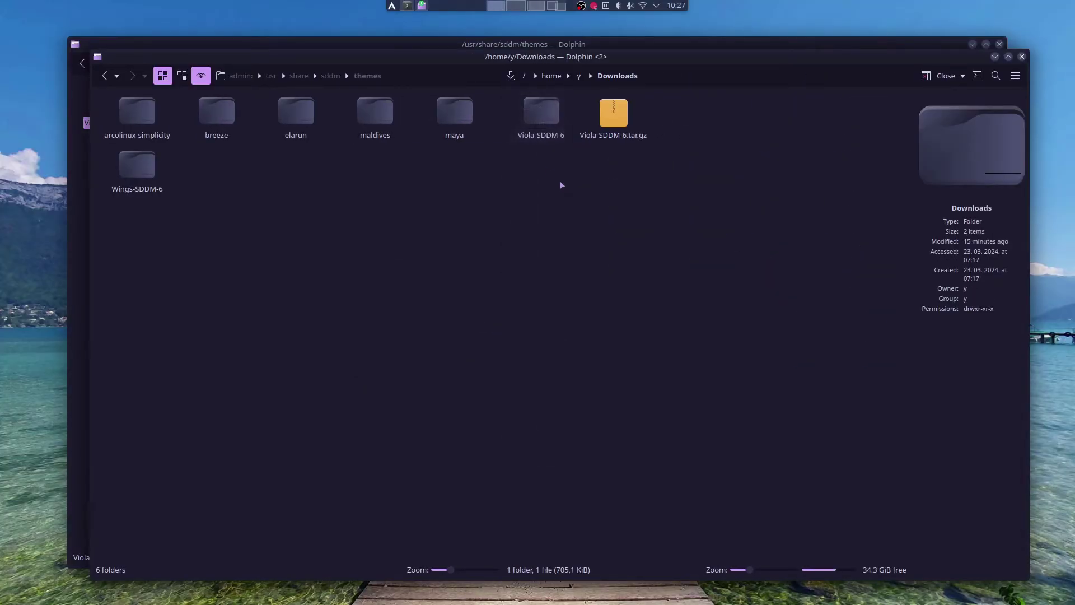
{"action": "left_click", "coordinate": [540, 119]}
{"action": "left_click_drag", "start_coordinate": [540, 119], "coordinate": [261, 227]}
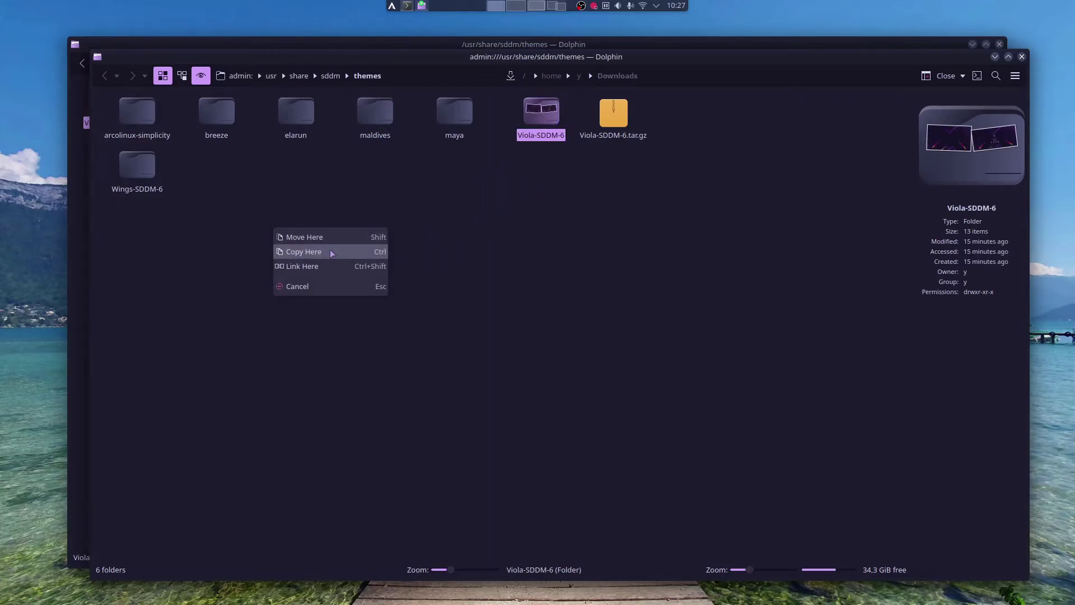
Copy Viola-SDDM-6 into themes, then open /usr/share/sddm/faces showing .face.icon and root.face.icon
{"action": "left_click", "coordinate": [330, 251]}
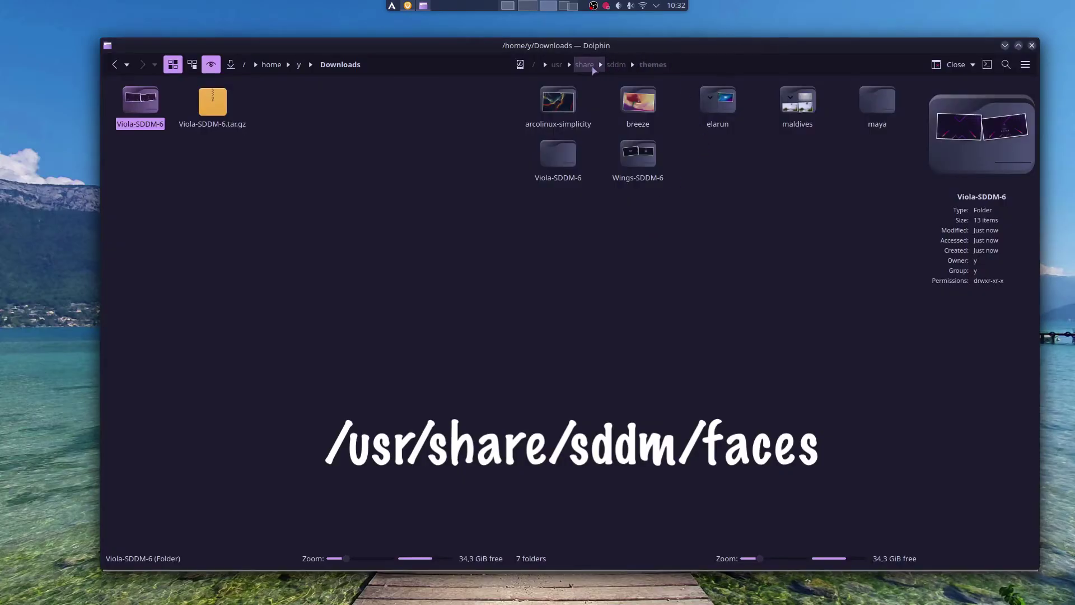
{"action": "left_click", "coordinate": [616, 64]}
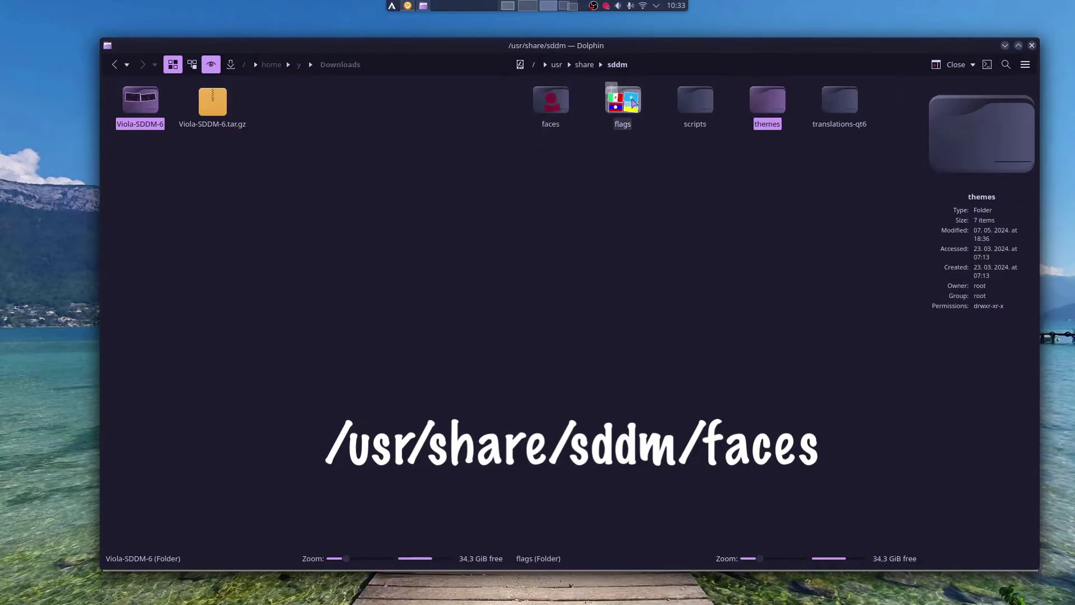
{"action": "double_click", "coordinate": [560, 123]}
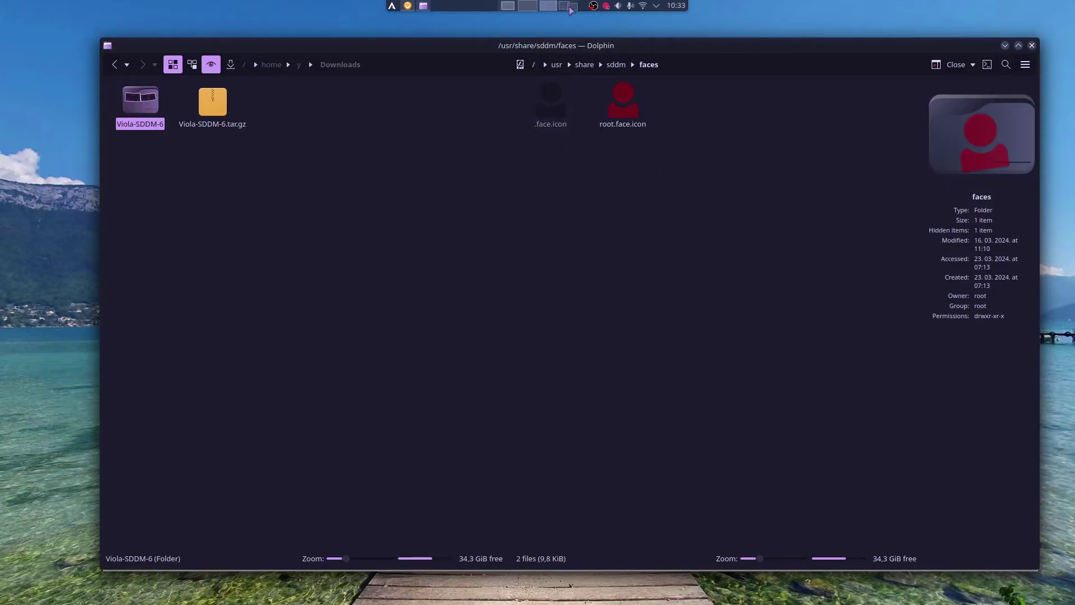
Open /etc/sddm.conf in micro and edit the comment on the #User= autologin line
{"action": "left_click", "coordinate": [528, 6]}
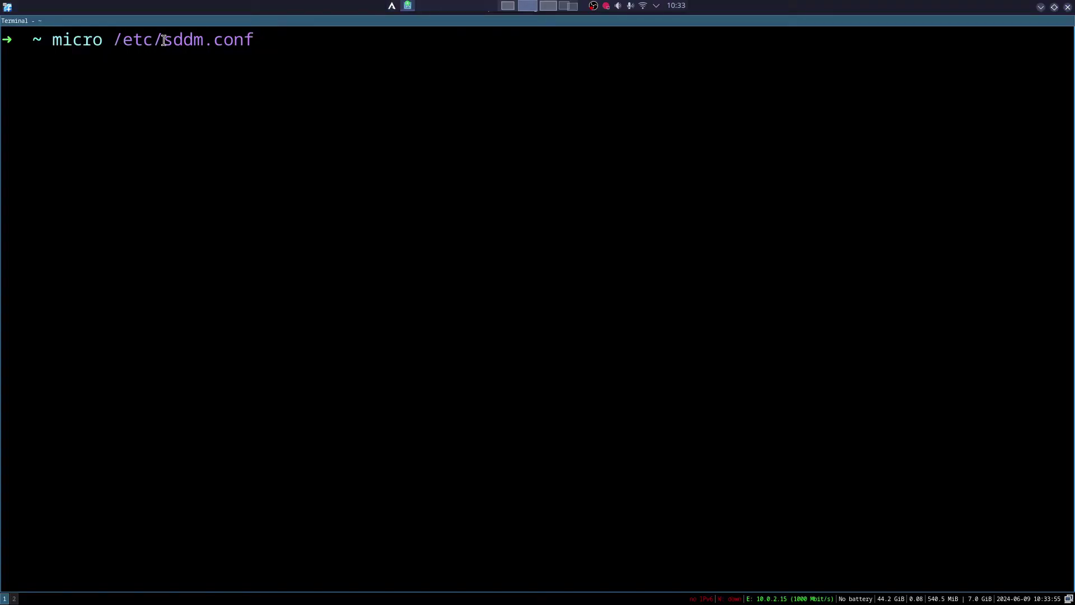
{"action": "key", "text": "Return"}
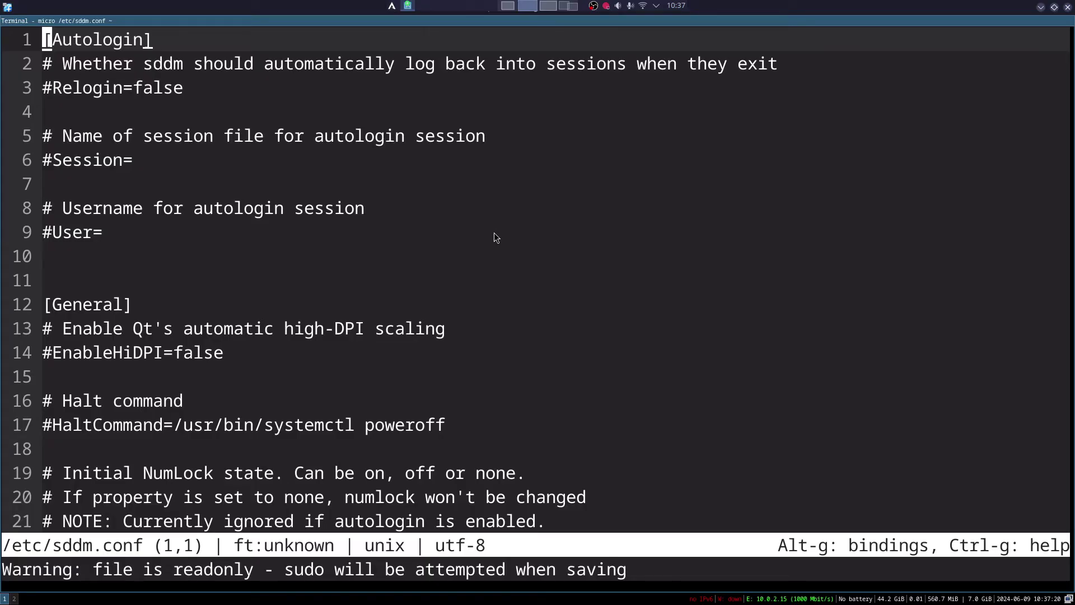
{"action": "left_click", "coordinate": [68, 223]}
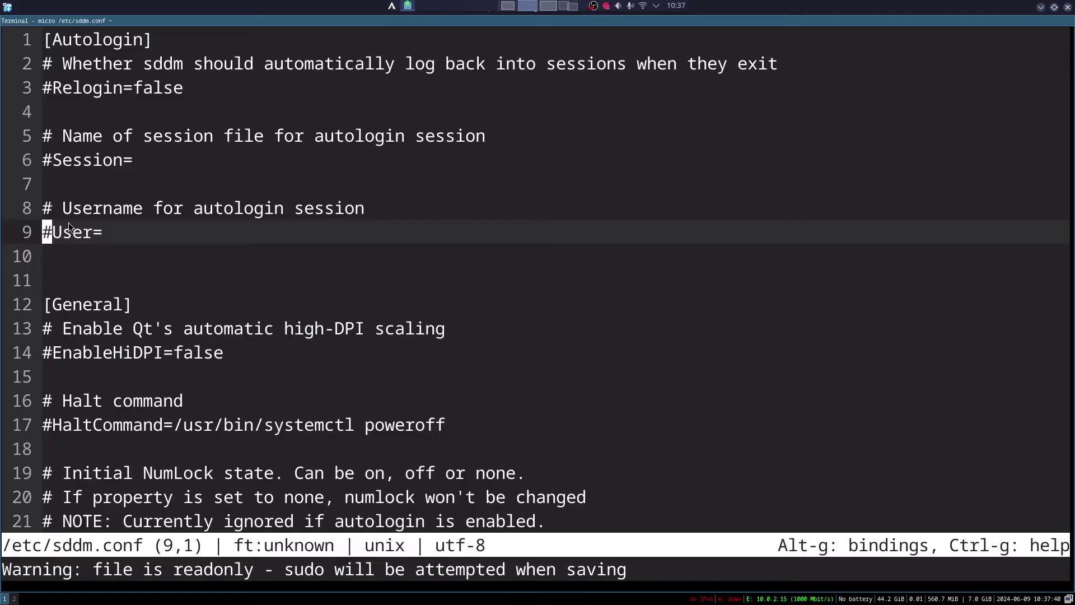
{"action": "key", "text": "Delete"}
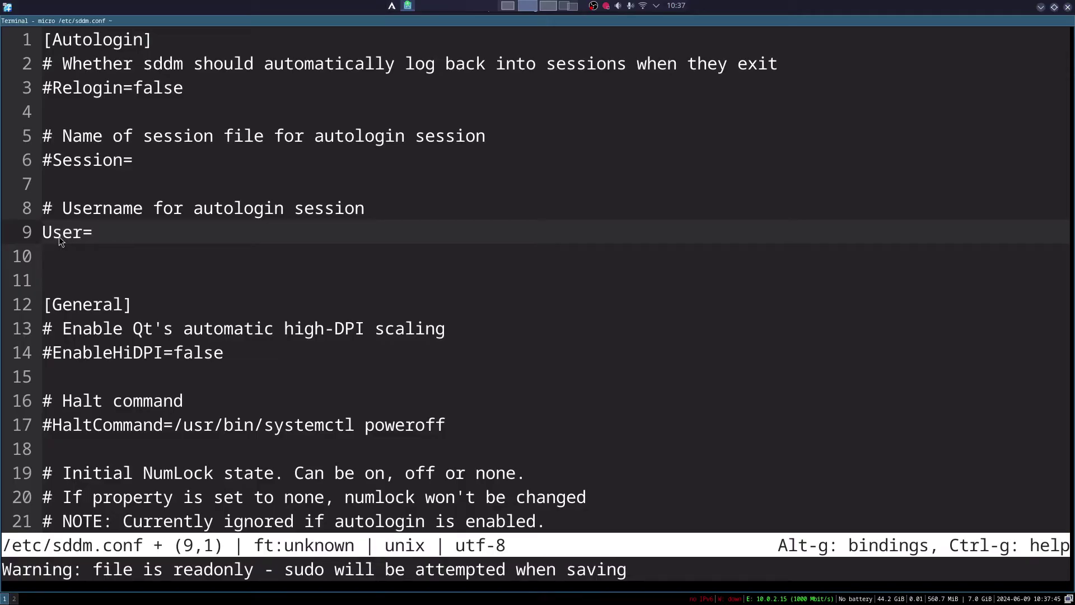
{"action": "type", "text": "#"}
{"action": "left_click", "coordinate": [235, 353]}
Uncomment Current=01-breeze-fedora in the [Theme] section
{"action": "scroll", "coordinate": [194, 284], "scroll_direction": "down", "scroll_amount": 2}
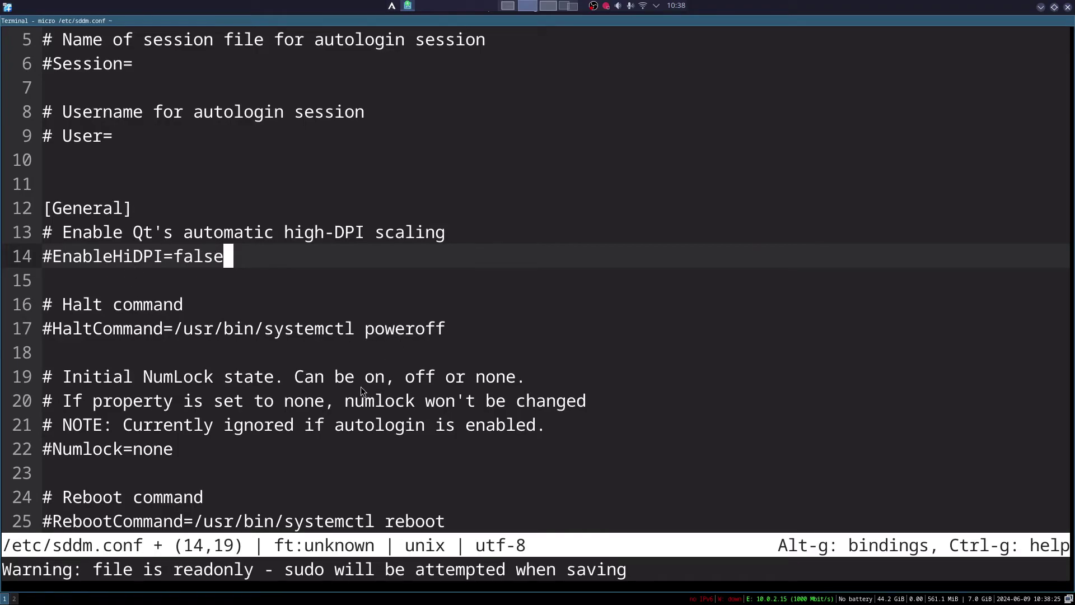
{"action": "scroll", "coordinate": [361, 387], "scroll_direction": "down", "scroll_amount": 4}
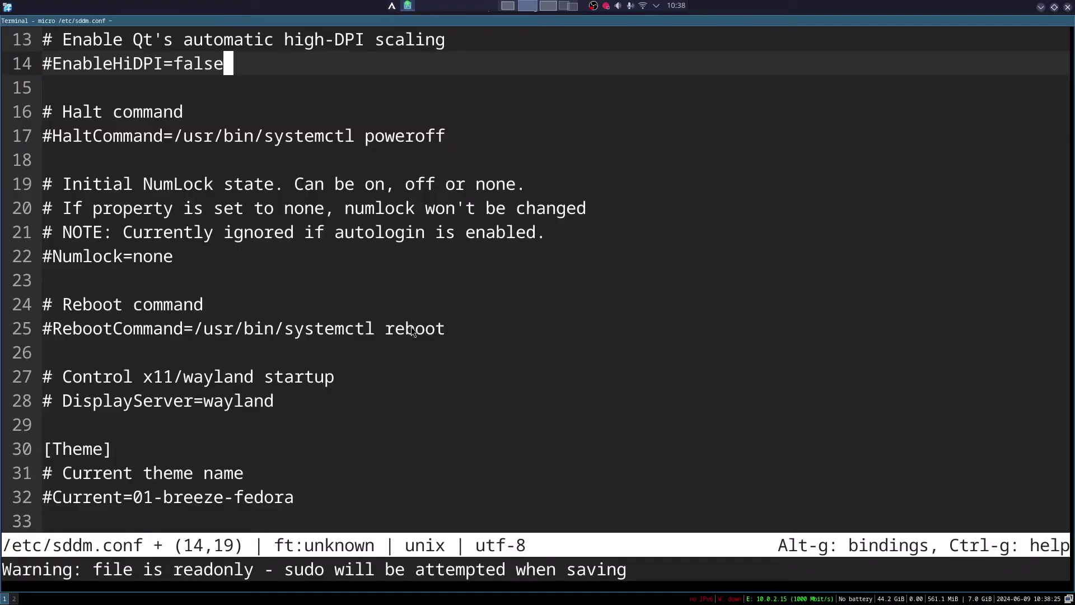
{"action": "scroll", "coordinate": [411, 328], "scroll_direction": "down", "scroll_amount": 3}
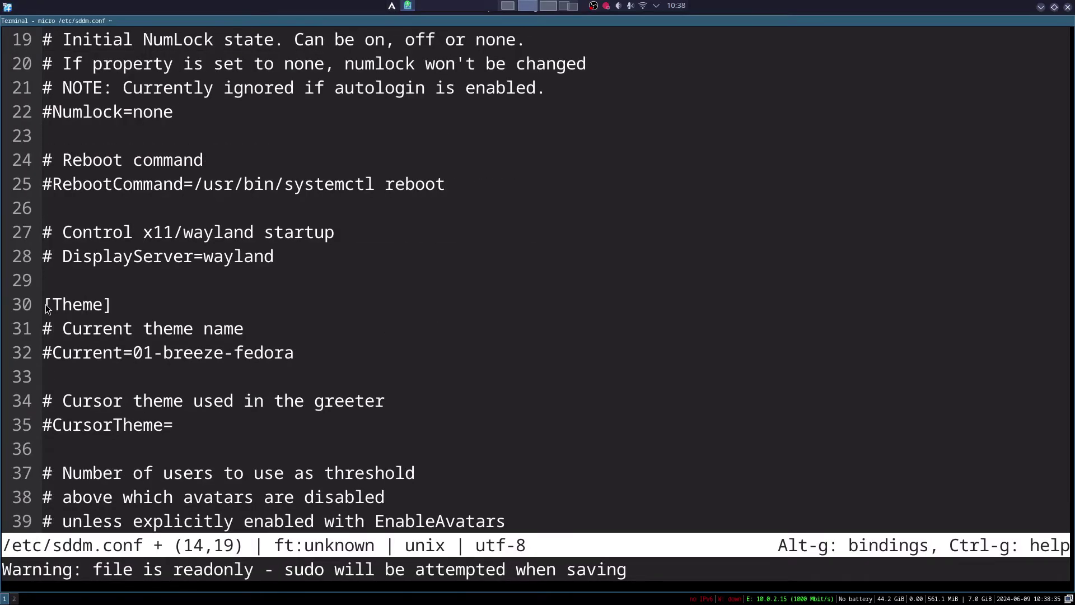
{"action": "left_click", "coordinate": [54, 354]}
{"action": "key", "text": "BackSpace"}
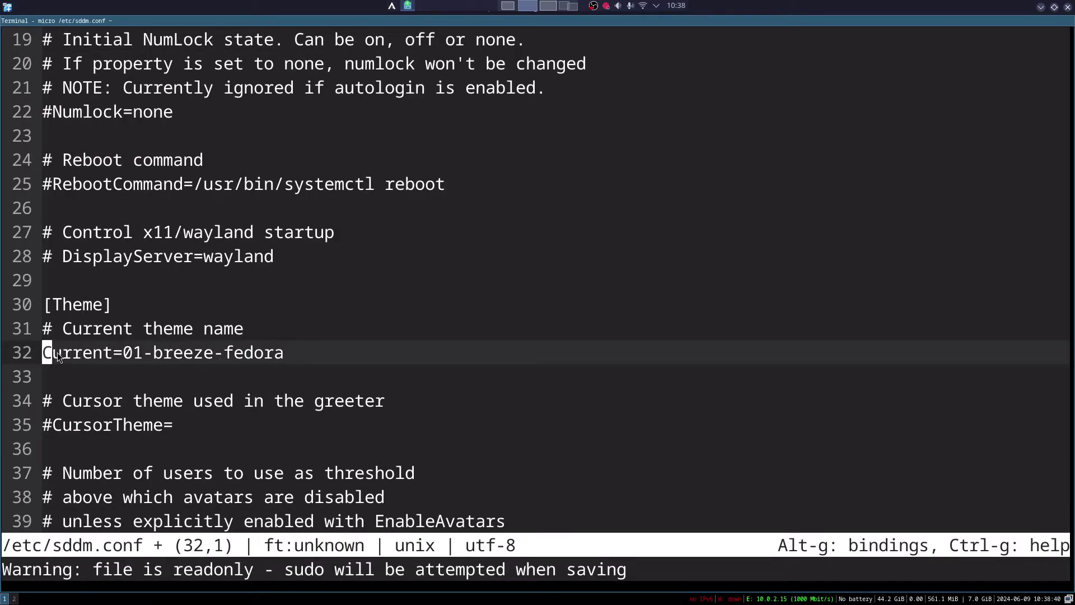
{"action": "key", "text": "Right"}
{"action": "key", "text": "Right"}
{"action": "key", "text": "Right"}
{"action": "key", "text": "Right"}
{"action": "key", "text": "Right"}
{"action": "key", "text": "Right"}
{"action": "key", "text": "Right"}
{"action": "key", "text": "Right"}
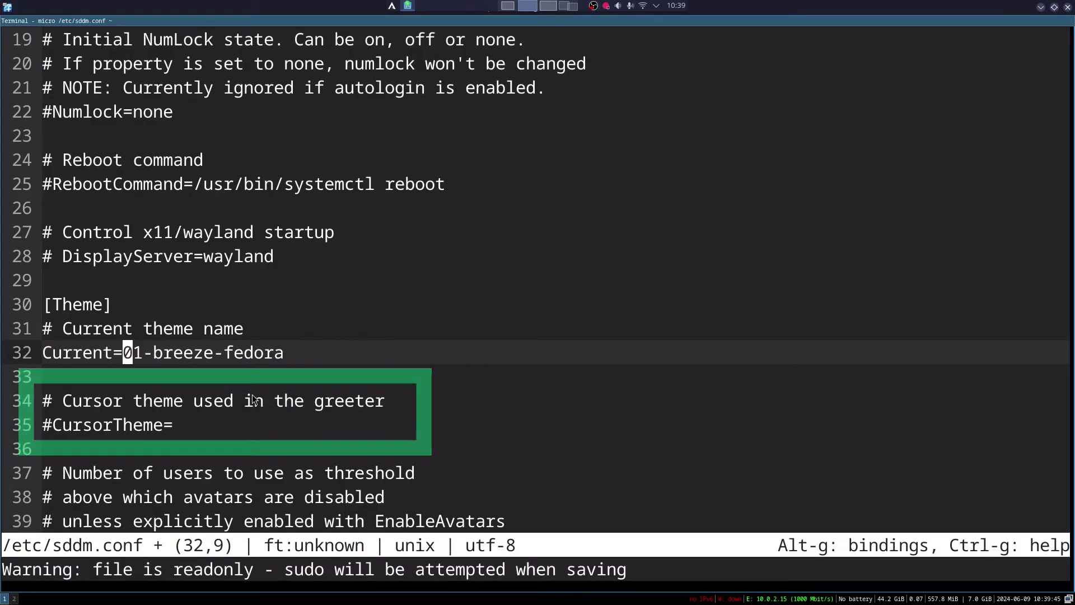
Show the login screen's session list: Hyprland, Plasma (Wayland) and Plasma (X11)
{"action": "scroll", "coordinate": [254, 400], "scroll_direction": "down", "scroll_amount": 2}
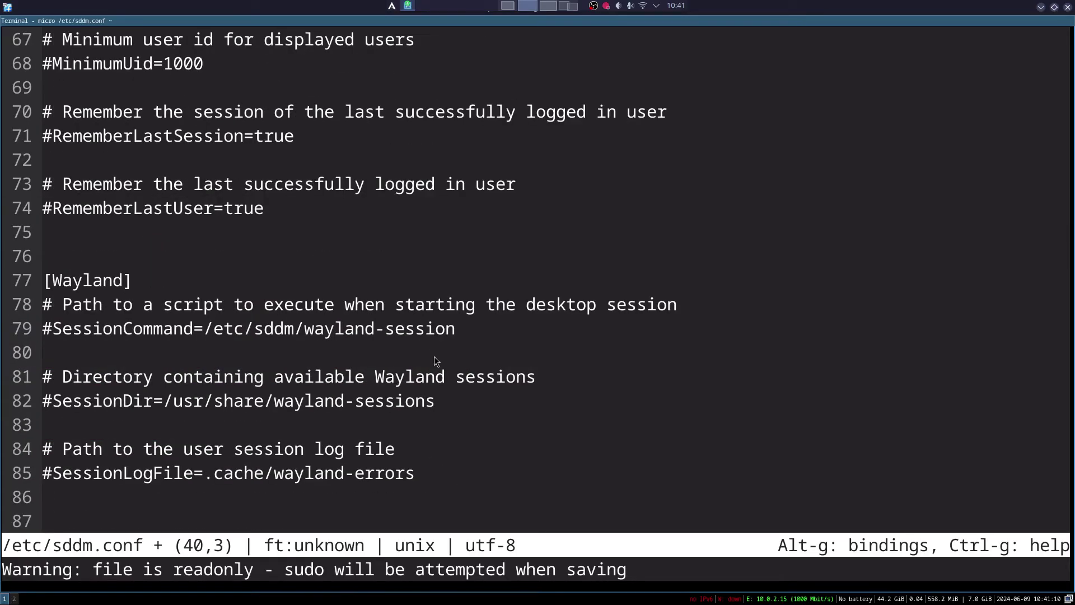
{"action": "scroll", "coordinate": [455, 358], "scroll_direction": "down", "scroll_amount": 2}
{"action": "scroll", "coordinate": [416, 397], "scroll_direction": "down", "scroll_amount": 3}
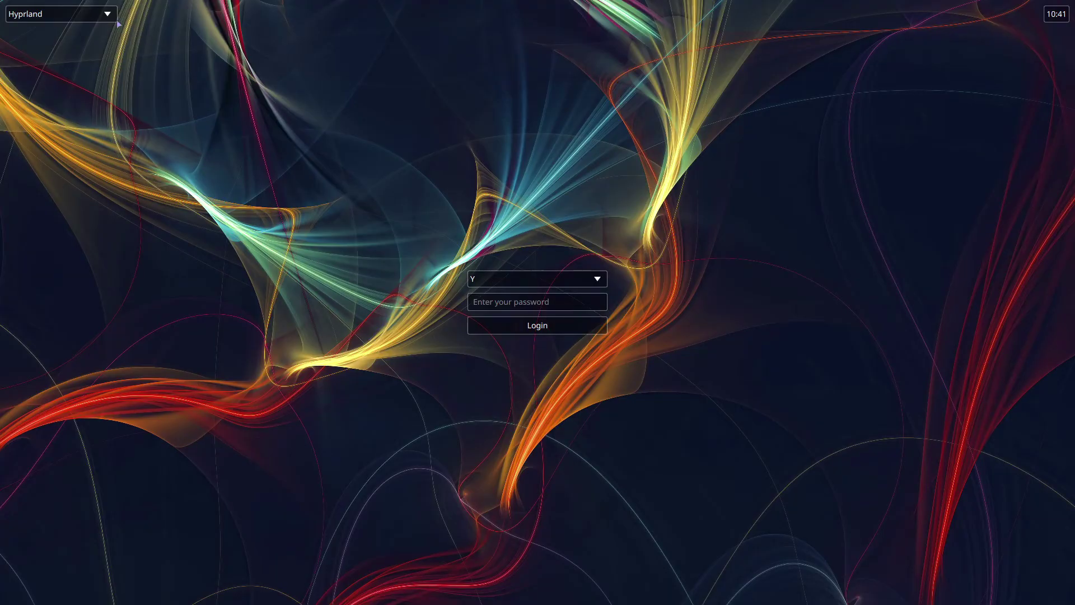
{"action": "left_click", "coordinate": [108, 16]}
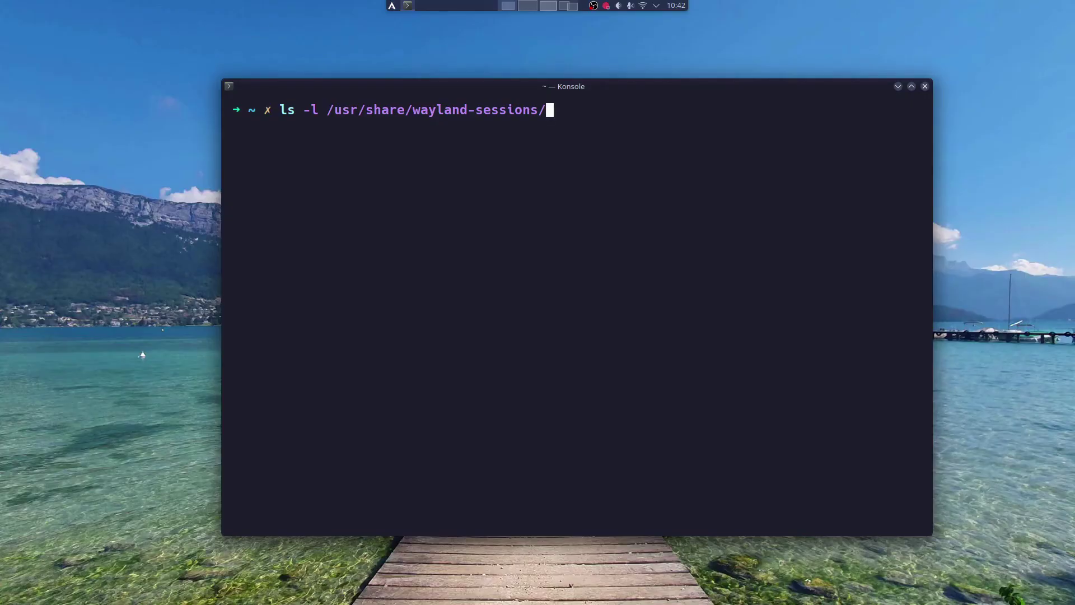
List /usr/share/wayland-sessions/ and print the contents of hyprland.desktop with cat
{"action": "key", "text": "Return"}
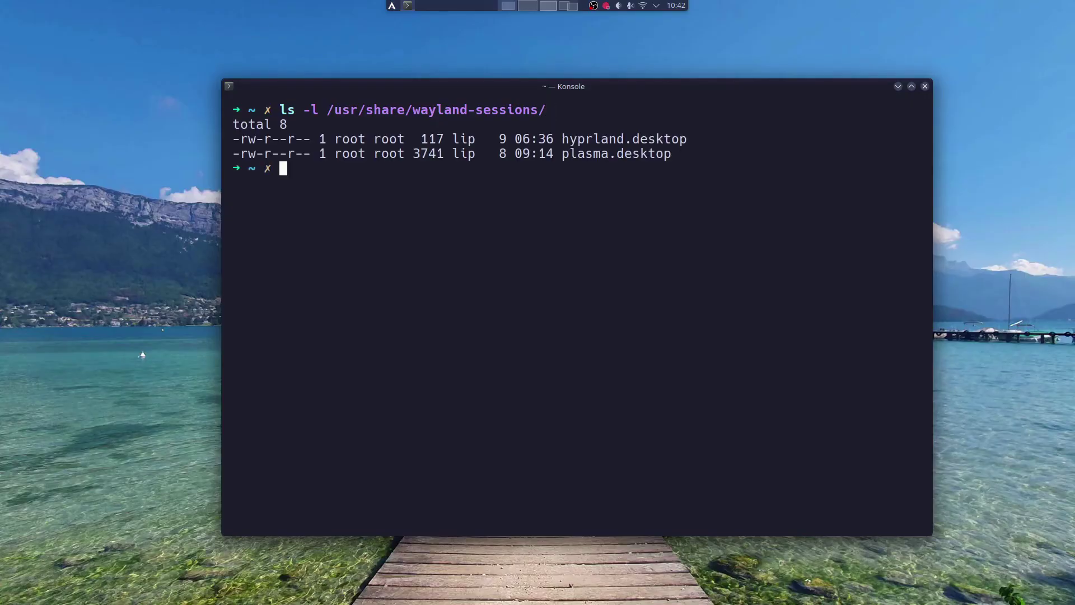
{"action": "type", "text": "cat"}
{"action": "double_click", "coordinate": [512, 110]}
{"action": "middle_click", "coordinate": [612, 186]}
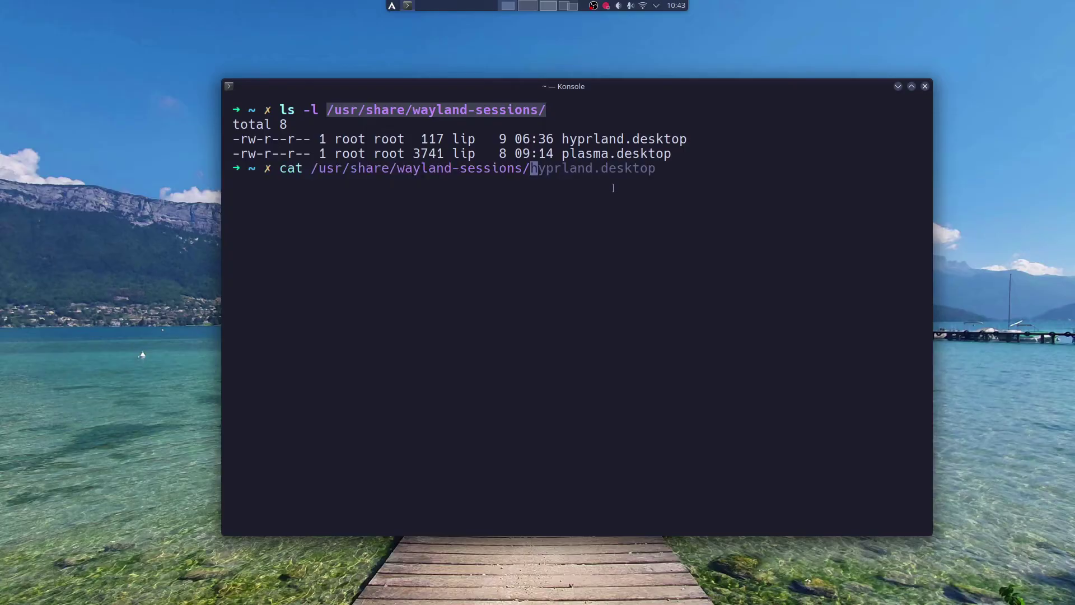
{"action": "double_click", "coordinate": [624, 138]}
{"action": "middle_click", "coordinate": [697, 171]}
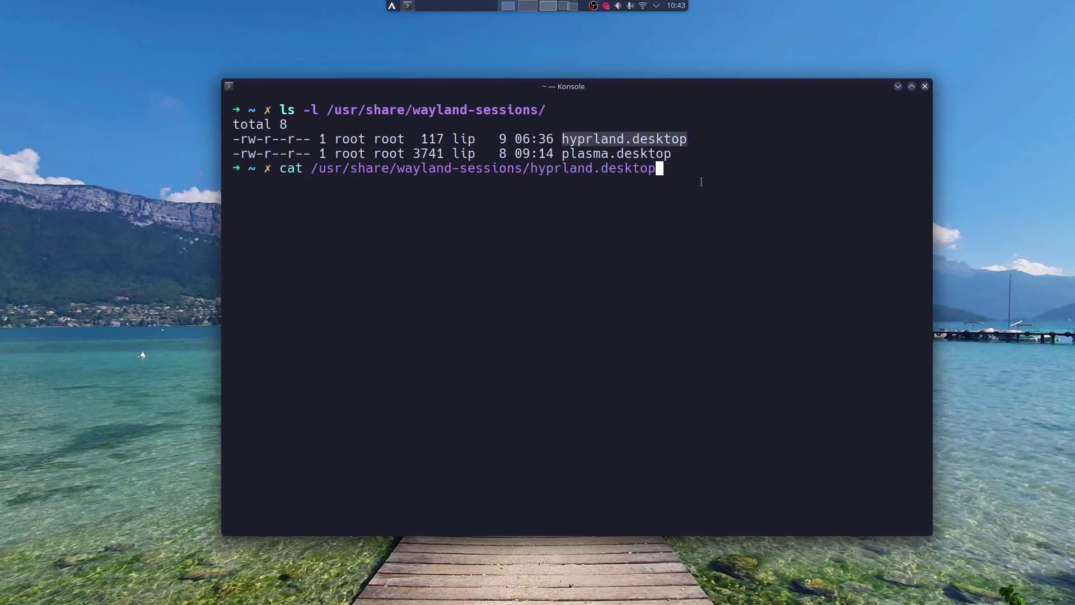
{"action": "key", "text": "Return"}
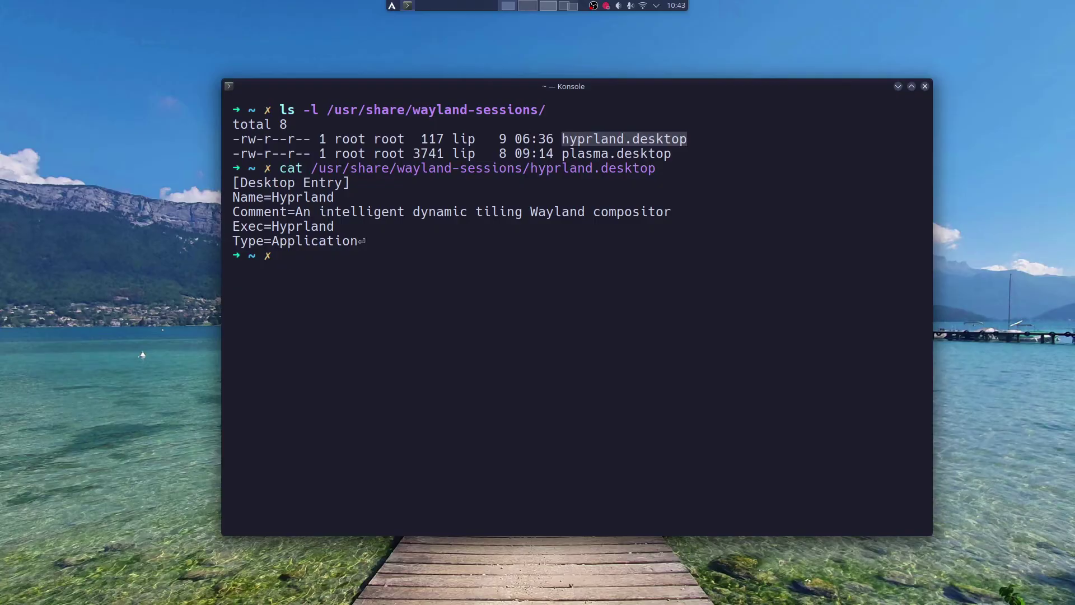
Clear the screen and run 'ls -l /usr/share/xsessions/', showing only plasmax11.desktop
{"action": "key", "text": "ctrl+l"}
{"action": "type", "text": "ls -l /usr/share/xsessions/"}
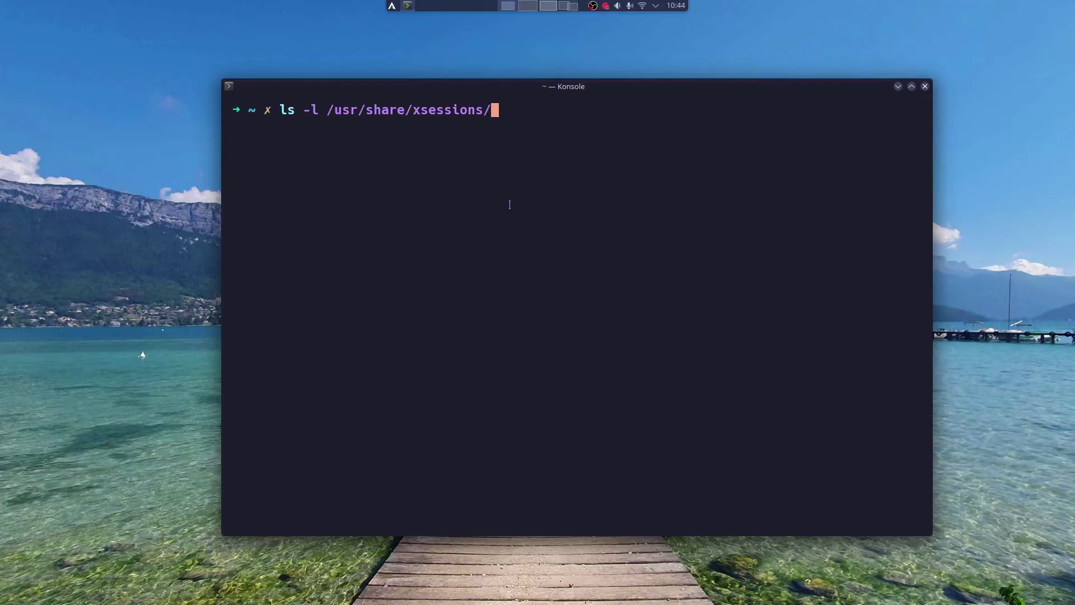
{"action": "key", "text": "Return"}
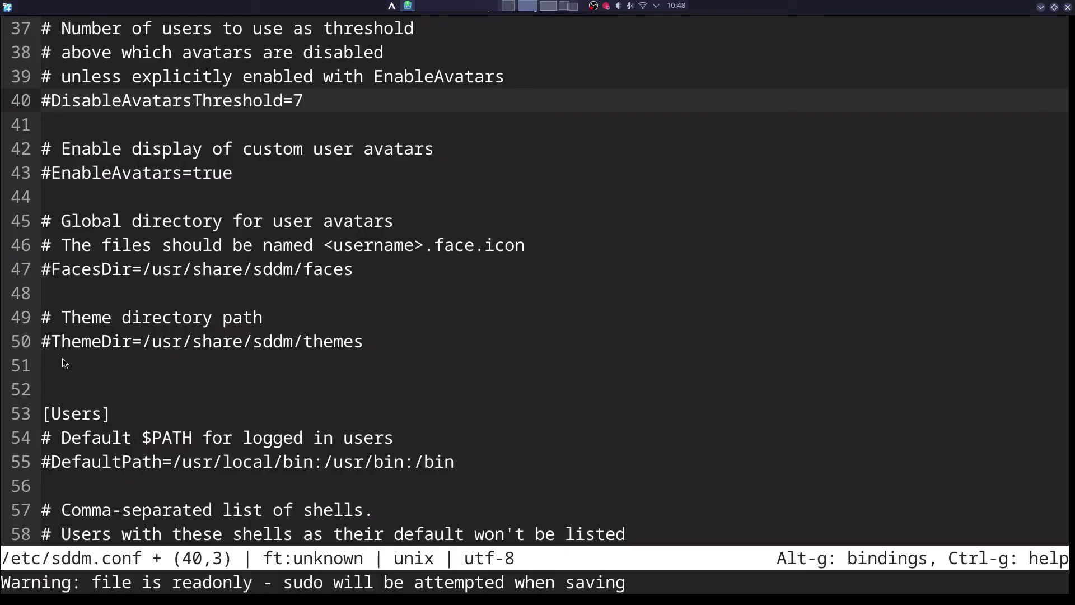
Scroll up through the printed /etc/sddm.conf to its [Theme] section with Current=arcolinux-simplicity
{"action": "scroll", "coordinate": [95, 364], "scroll_direction": "up", "scroll_amount": 3}
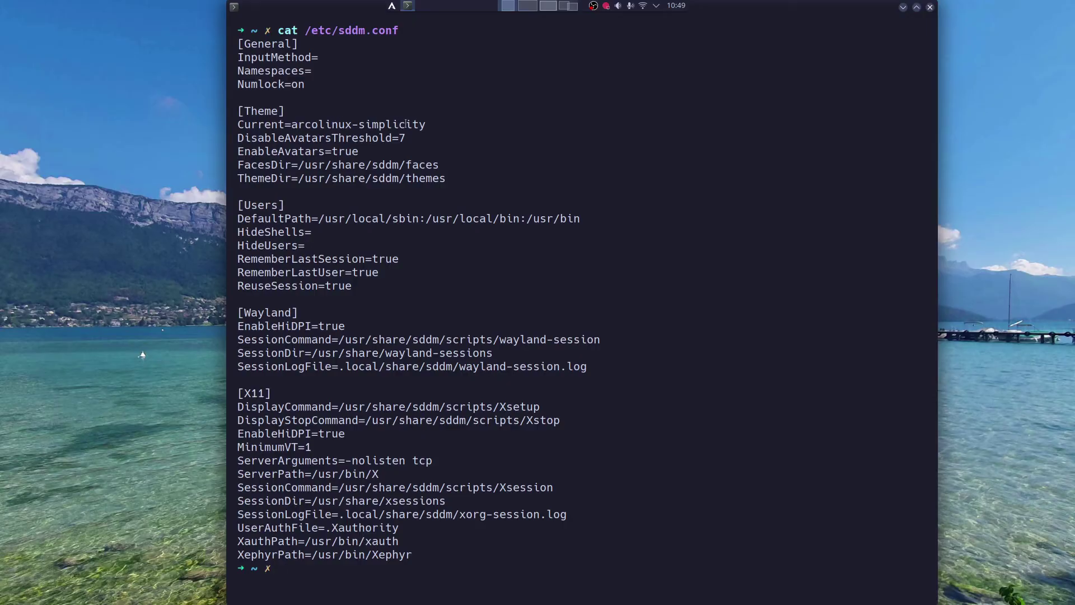
Highlight the [Theme] lines, then list /usr/share/sddm/themes/ with ls -lh
{"action": "left_click_drag", "start_coordinate": [335, 123], "coordinate": [237, 111]}
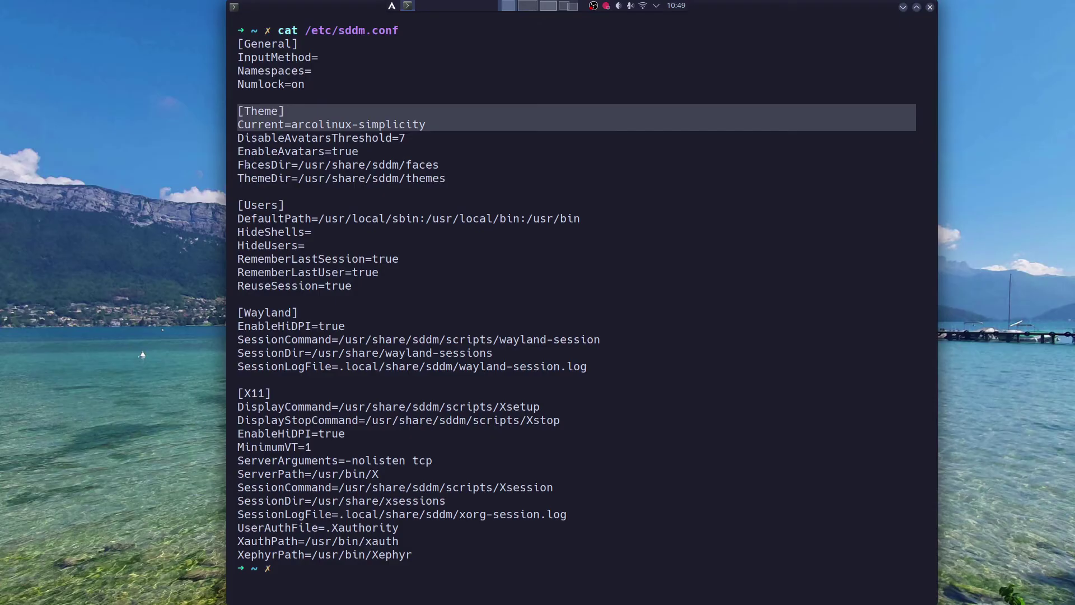
{"action": "key", "text": "Up"}
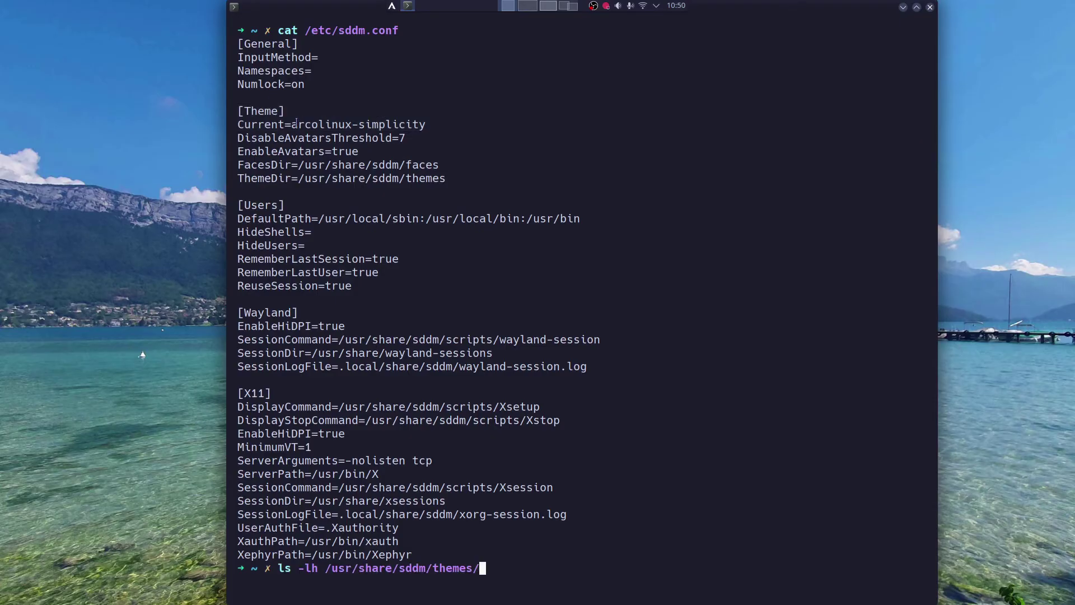
{"action": "type", "text": "/"}
{"action": "double_click", "coordinate": [303, 124]}
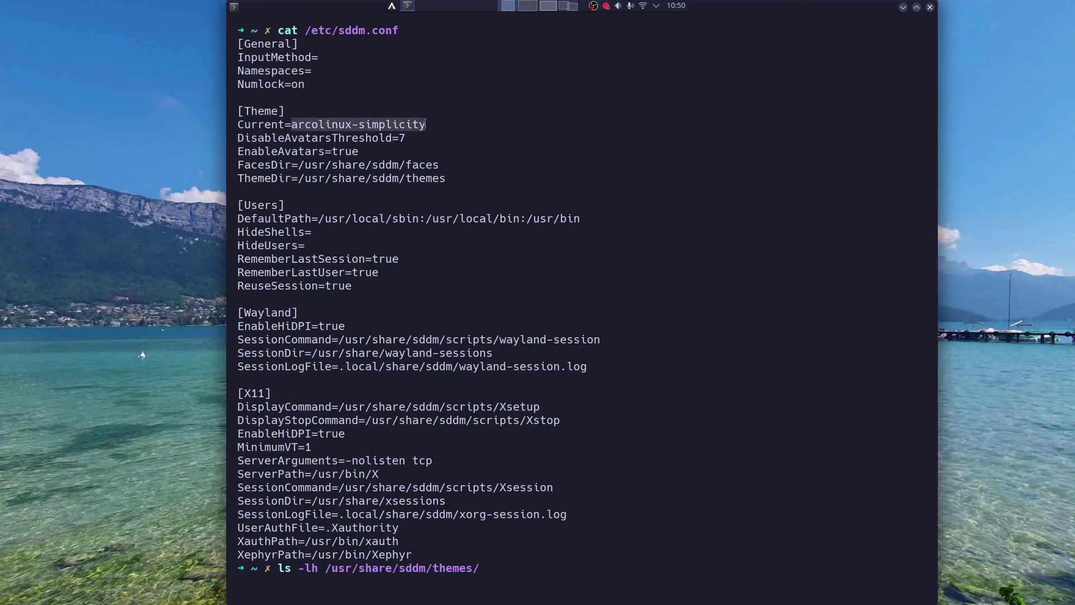
{"action": "key", "text": "Return"}
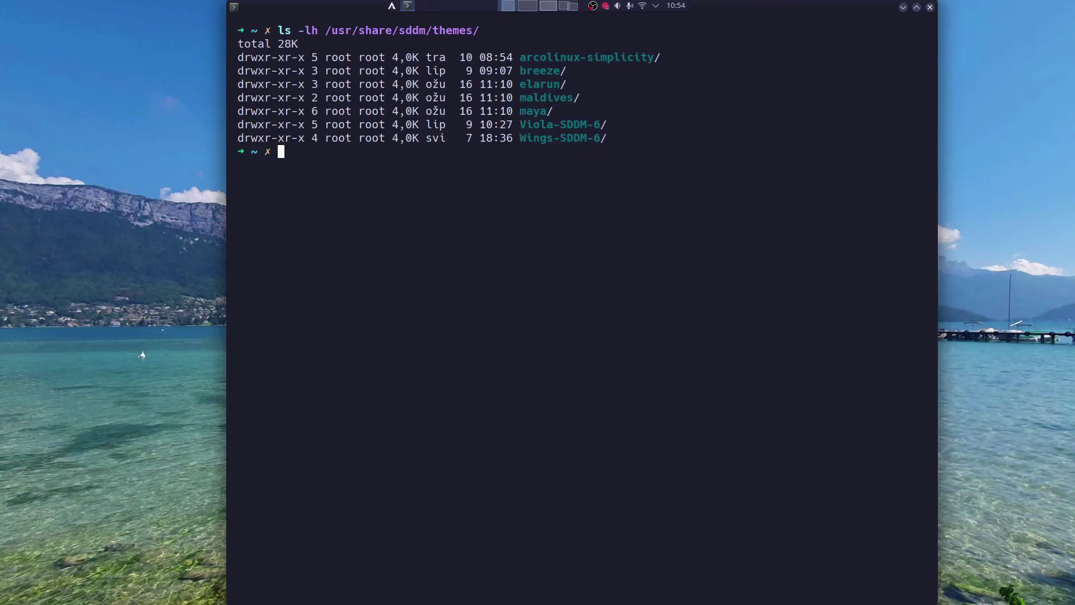
Run sddm-greeter --test-mode --theme /usr/share/sddm/themes/maldives to preview the maldives login screen
{"action": "type", "text": "sddm-greeter --test-mode --theme /usr/share/sddm/themes/maldives"}
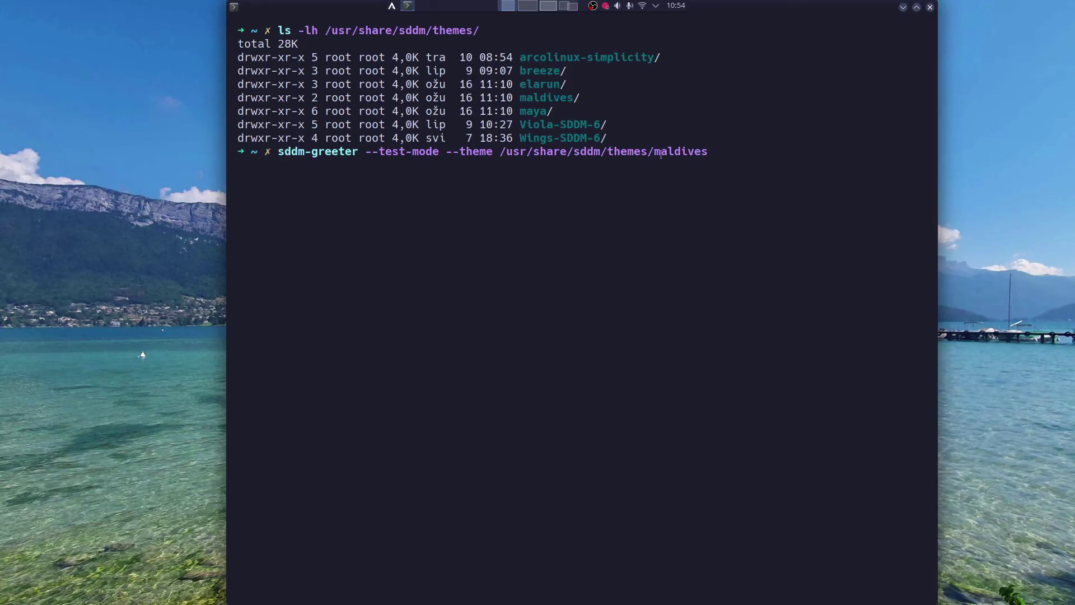
{"action": "left_click_drag", "start_coordinate": [654, 152], "coordinate": [709, 153]}
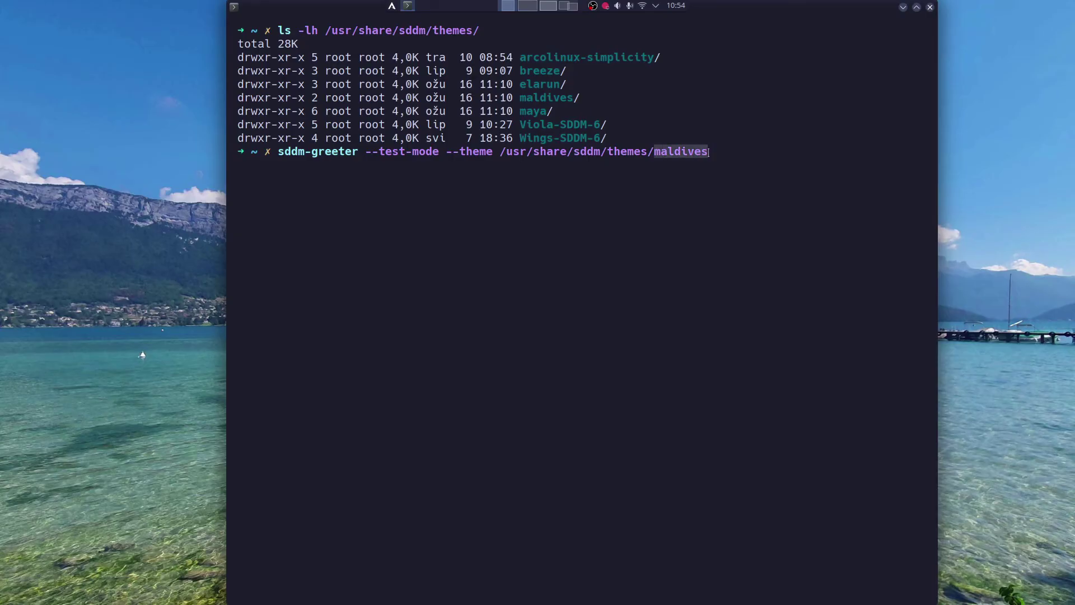
{"action": "left_click", "coordinate": [682, 188]}
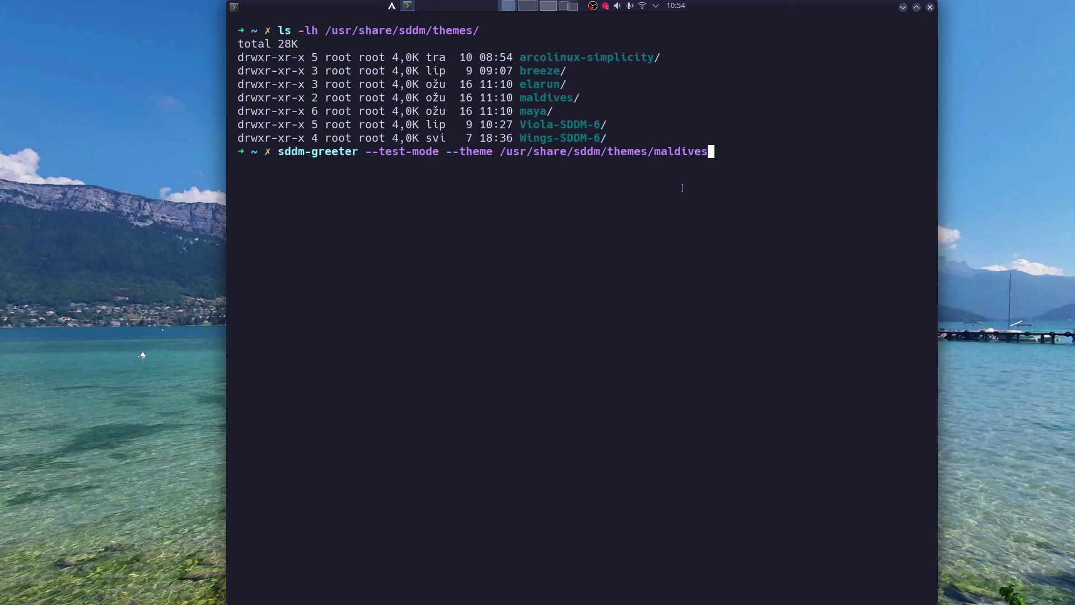
{"action": "key", "text": "Return"}
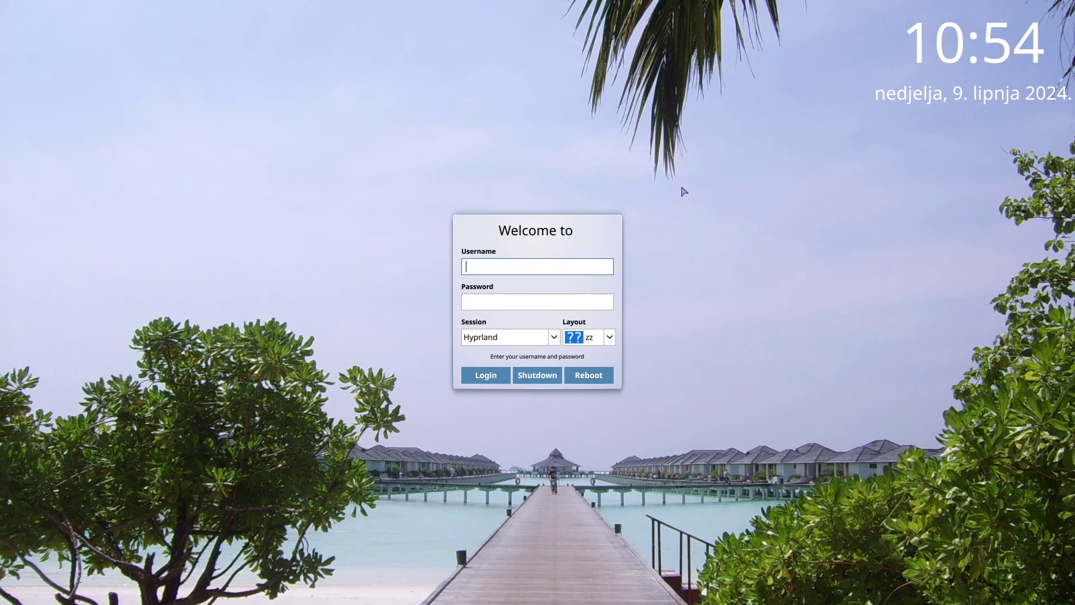
Stop the maldives greeter preview and go to the Current=01-breeze-fedora value in sddm.conf
{"action": "key", "text": "alt+Tab"}
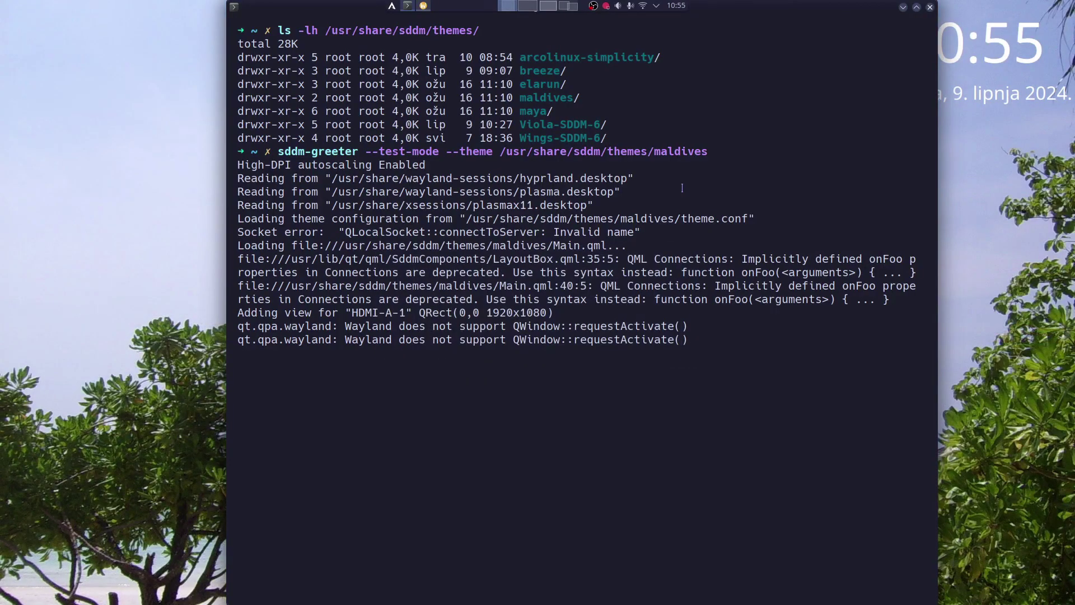
{"action": "key", "text": "ctrl+c"}
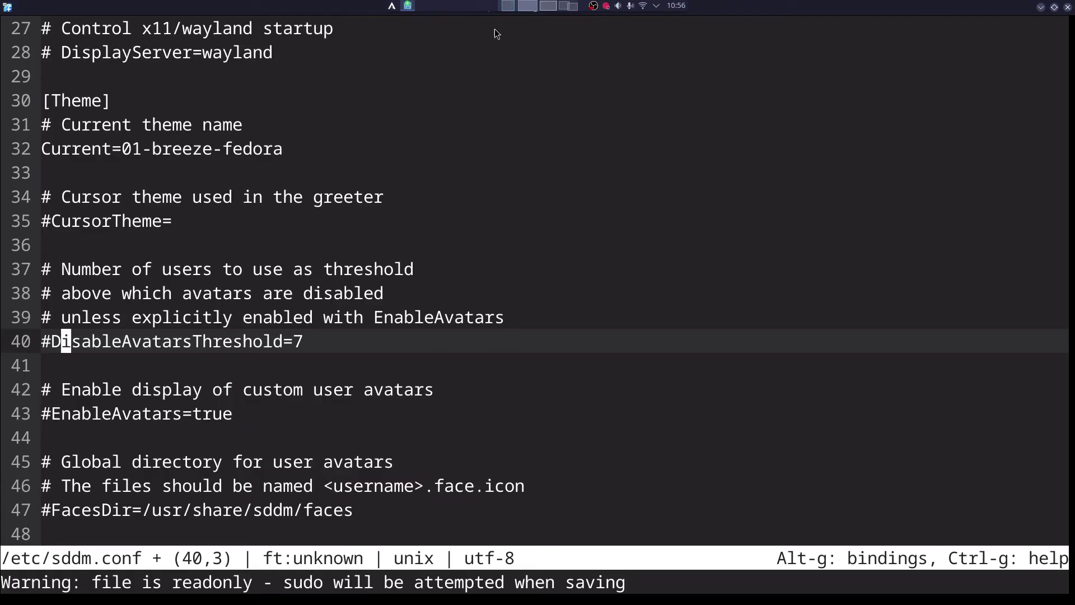
{"action": "left_click", "coordinate": [258, 148]}
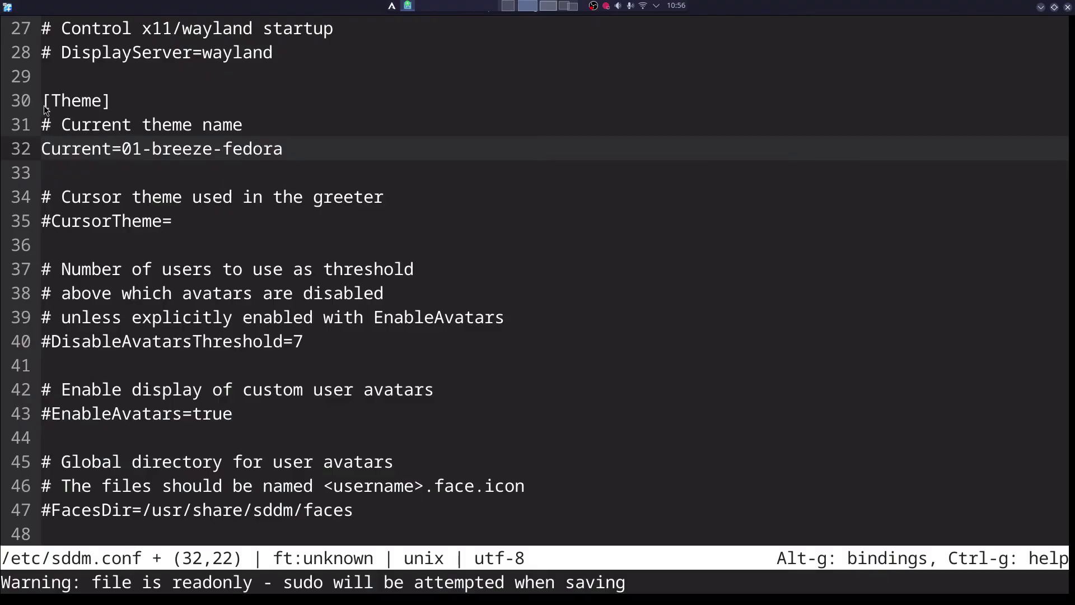
Highlight the [Theme] header and its Current=01-breeze-fedora line in micro
{"action": "left_click_drag", "start_coordinate": [46, 102], "coordinate": [107, 98]}
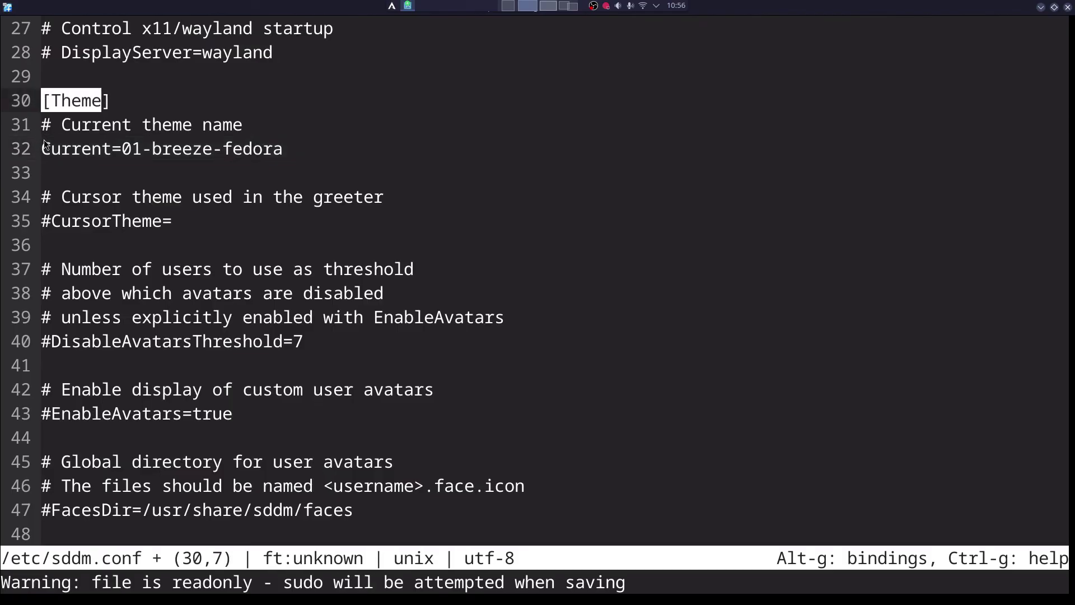
{"action": "left_click_drag", "start_coordinate": [43, 146], "coordinate": [241, 153]}
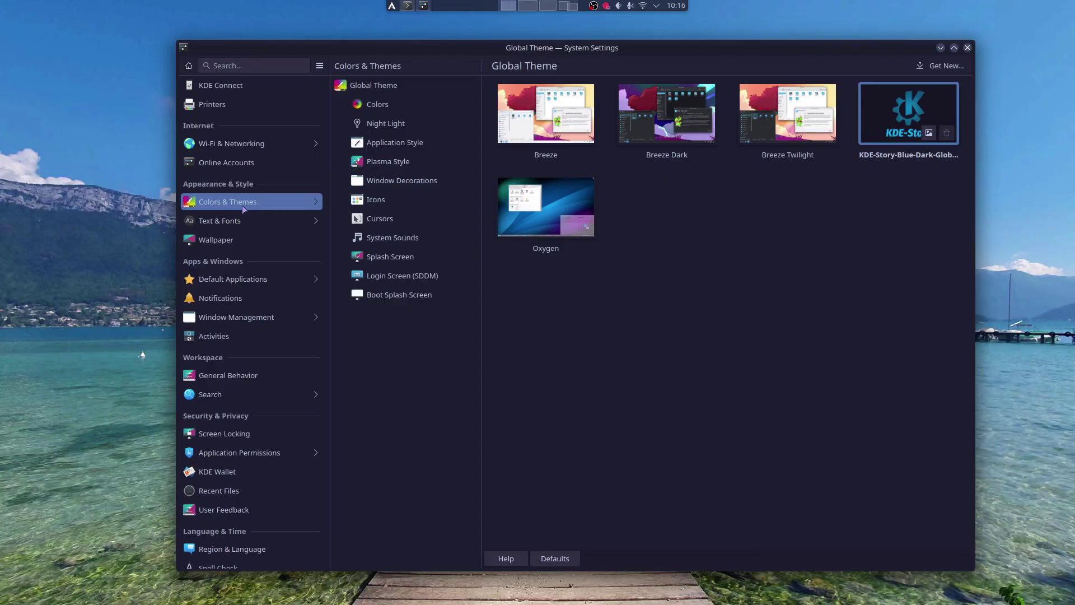
Show the Login Screen (SDDM) page and open Get New... for downloadable login screens
{"action": "left_click", "coordinate": [399, 277]}
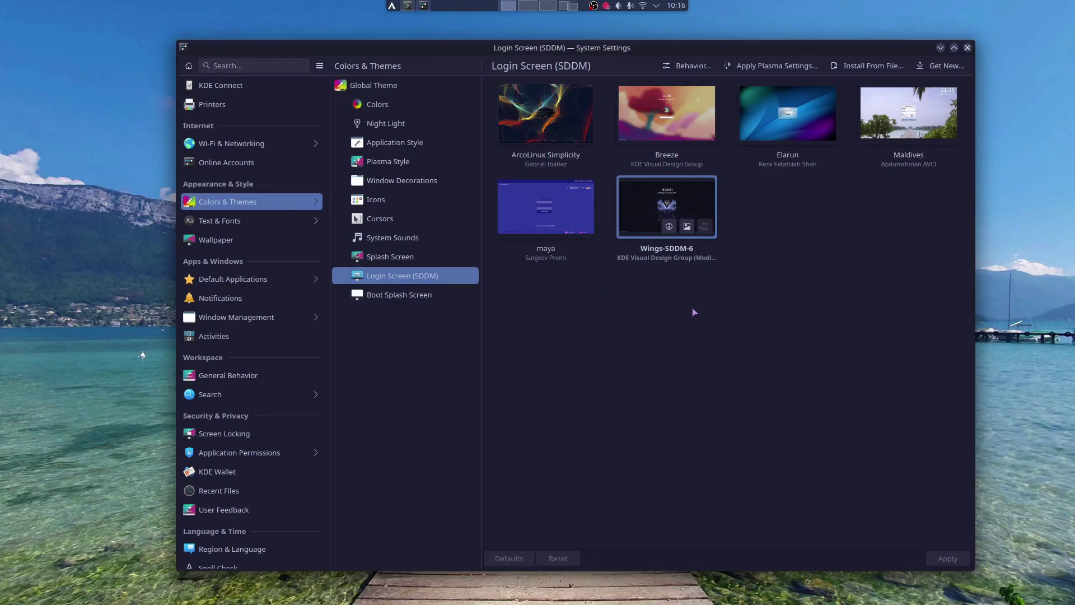
{"action": "left_click", "coordinate": [938, 66]}
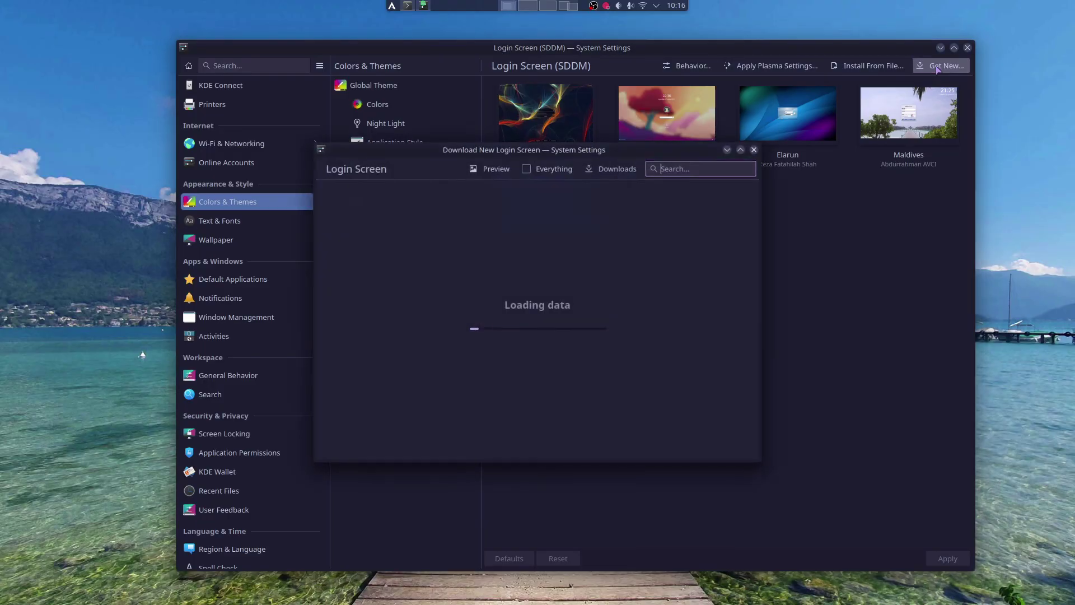